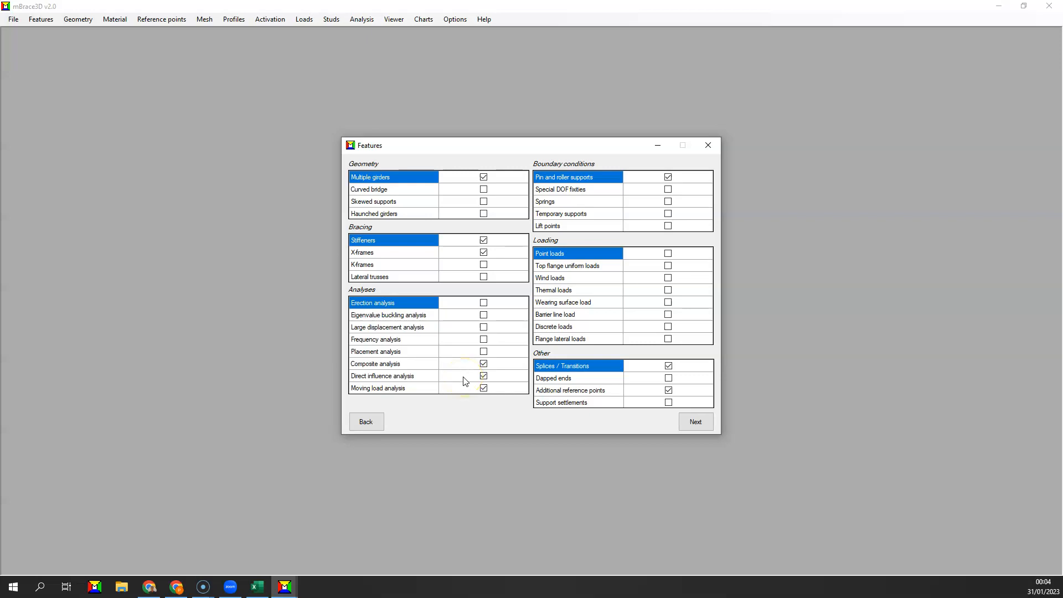
- Accept the selected model features, the girder lengths and the bay spacings, and continue to the deck definition
left_click(460, 392)
left_click(686, 418)
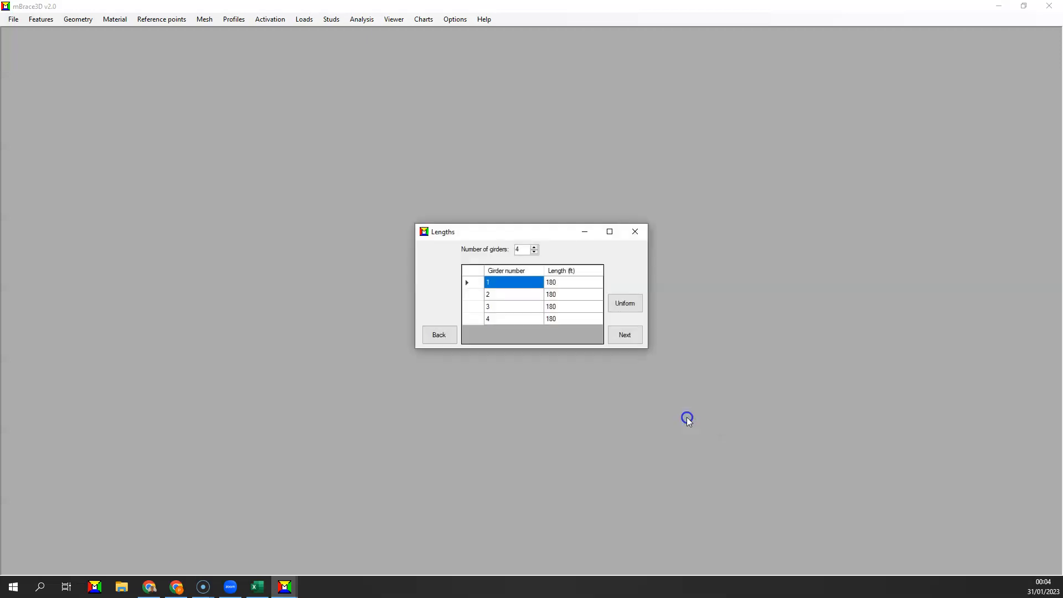
left_click(622, 335)
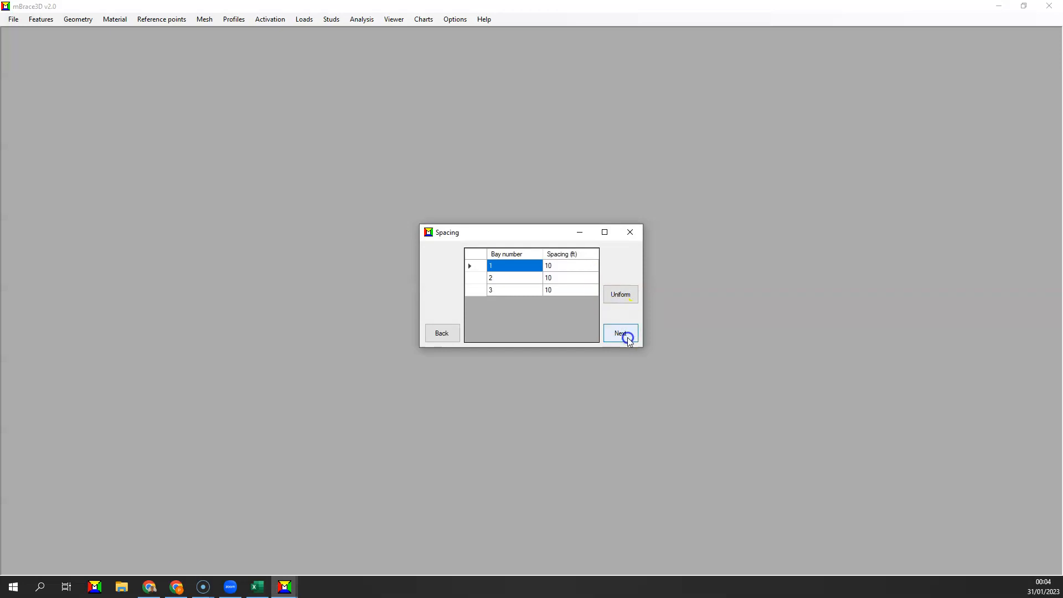
left_click(627, 337)
- Consult the help diagram for deck elevation and overhang widths, then accept the deck dimensions and continue to the materials
left_click(590, 253)
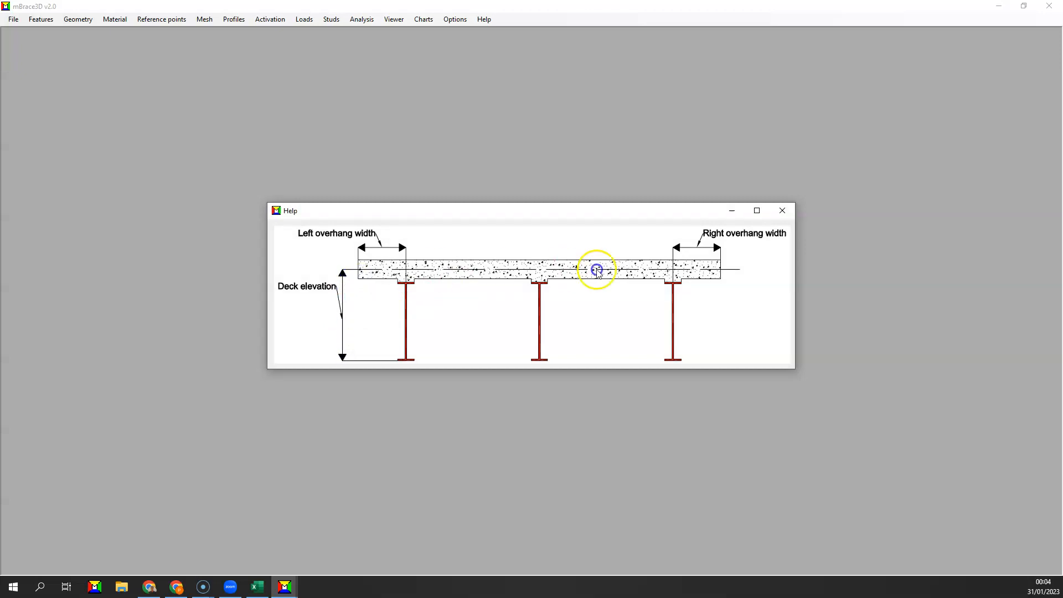
left_click(788, 210)
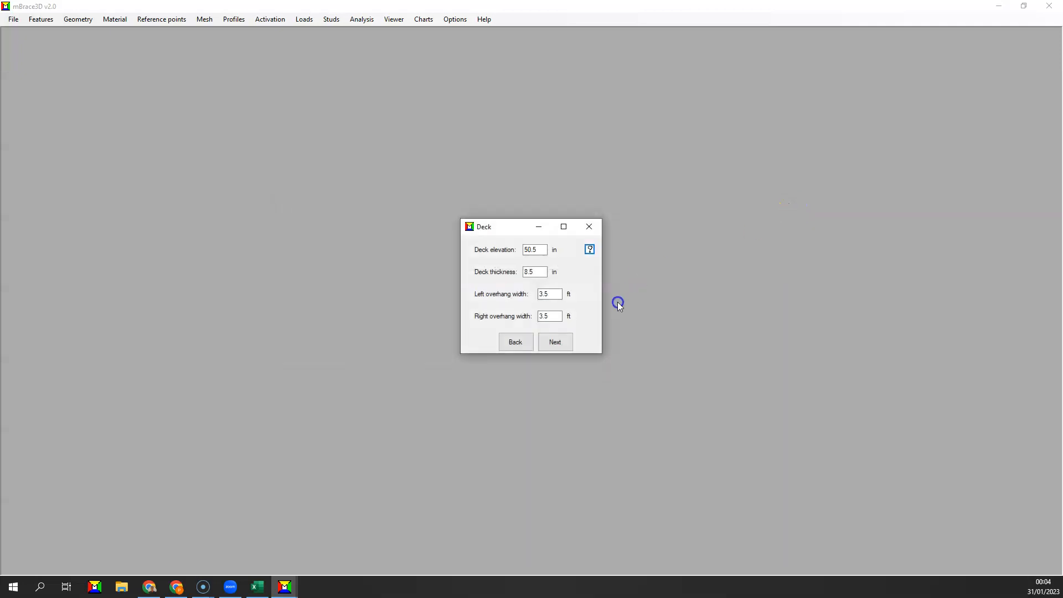
left_click(556, 341)
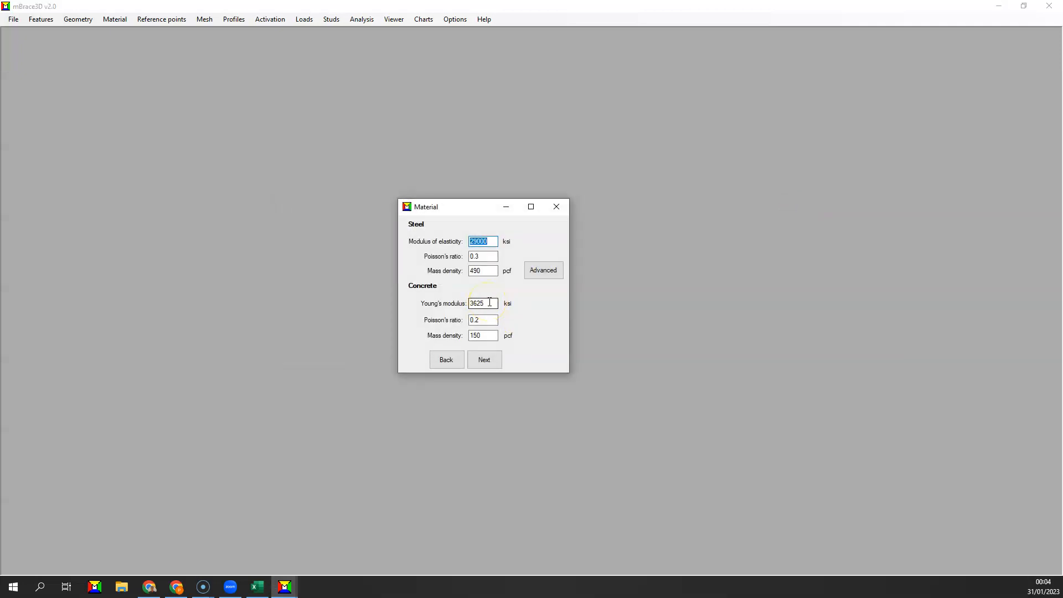
- Accept the steel and concrete properties, check the pin and roller supports of girders 3 and 4, and continue to the splices
left_click(487, 363)
left_click(493, 294)
left_click(517, 294)
left_click(576, 341)
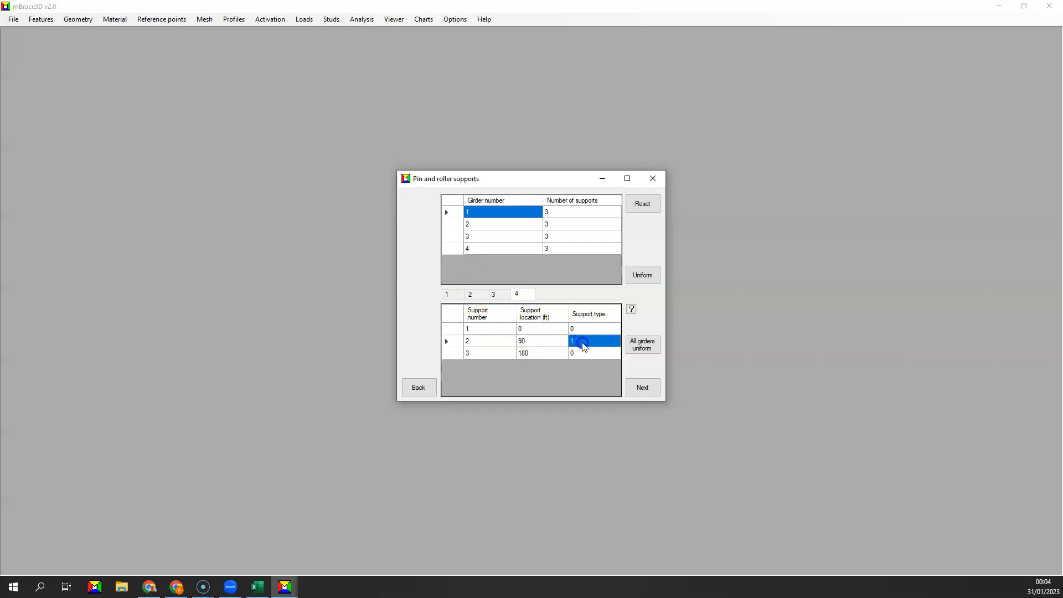
left_click(636, 385)
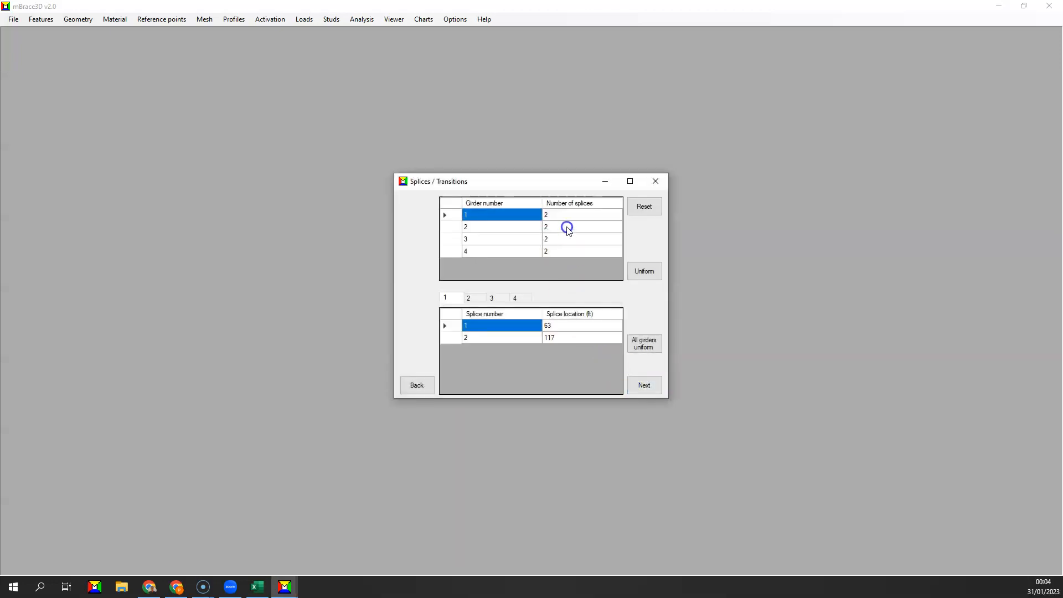
- Check the splice locations of girders 2, 3 and 4, and continue to the stiffeners
left_click(468, 298)
left_click(492, 298)
left_click(522, 298)
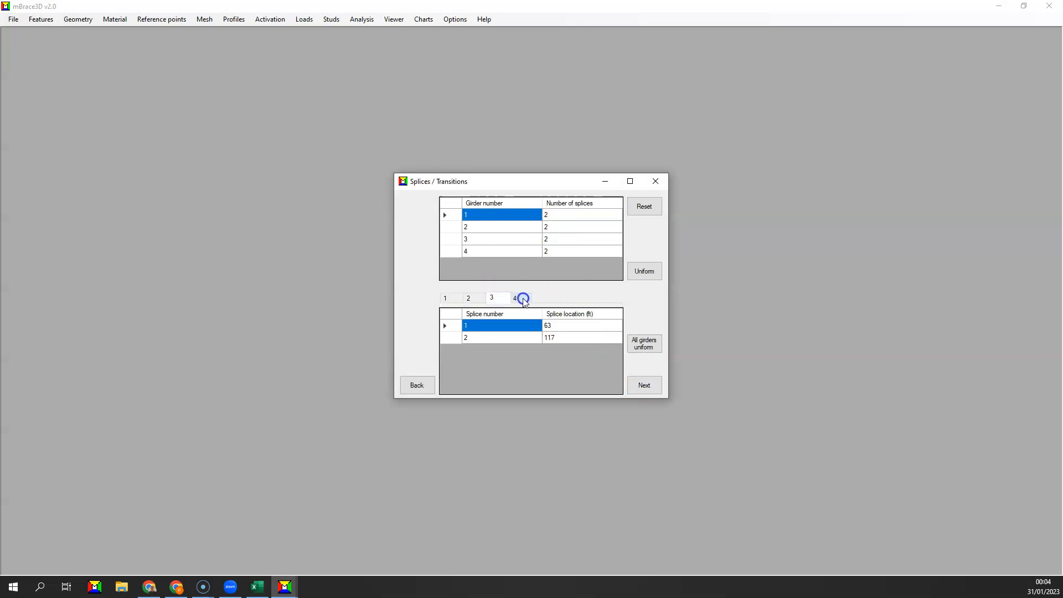
left_click(641, 382)
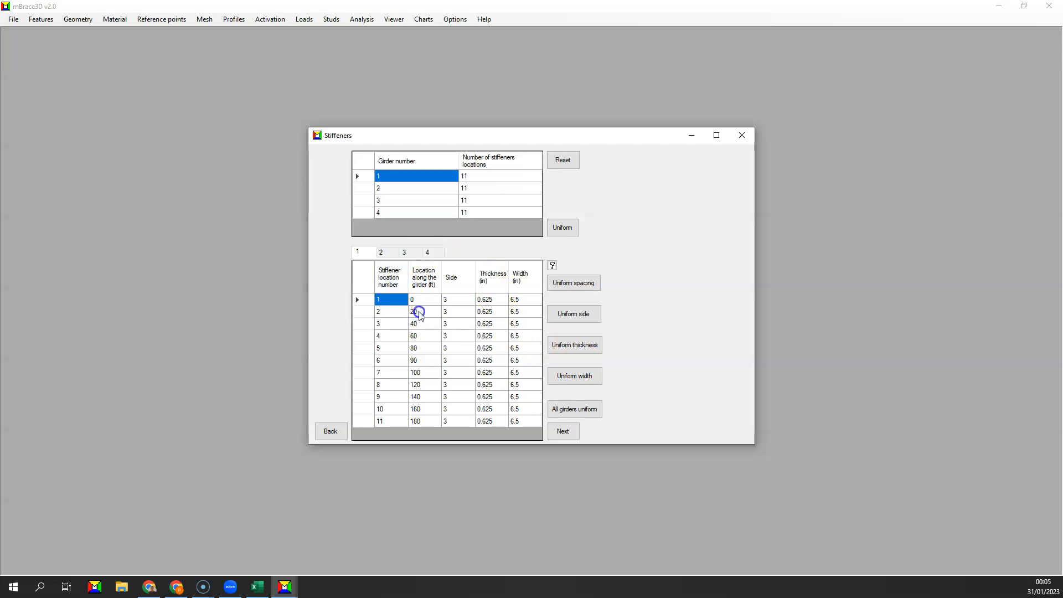
- Check the stiffener locations and sizes of girders 2, 3 and 4, and continue to the x-frames
left_click(381, 252)
left_click(404, 252)
left_click(430, 253)
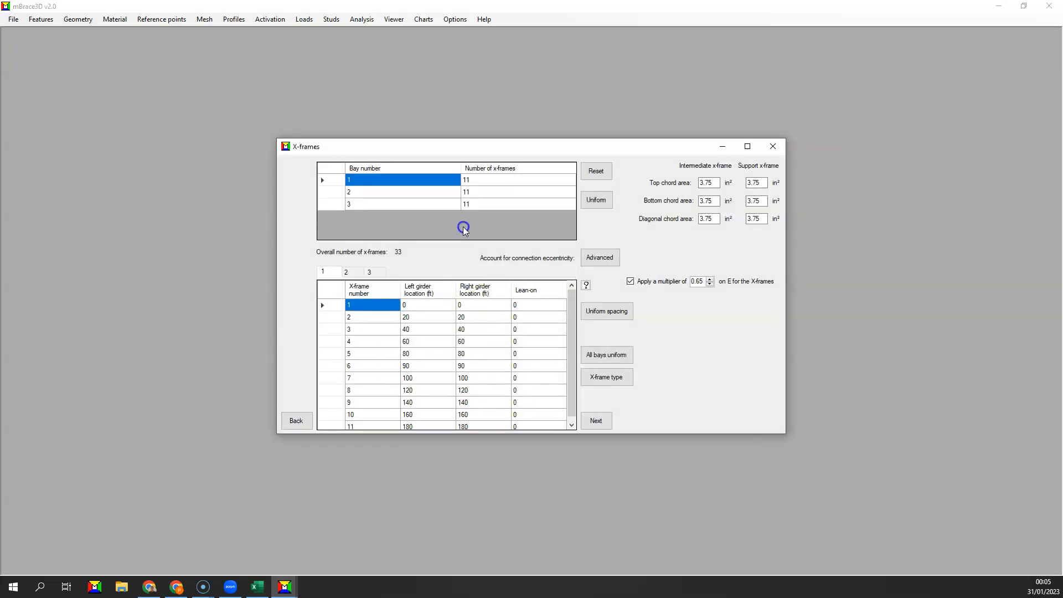
- Check the x-frames of bays 2 and 3, then accept them and the deck placement to reach the additional reference points
left_click(346, 272)
left_click(370, 272)
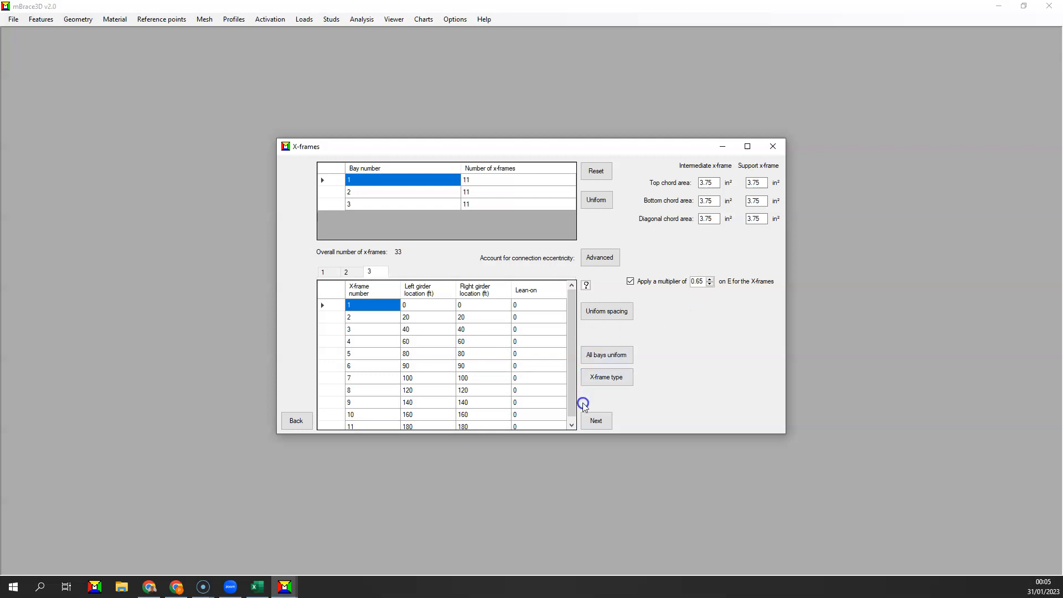
left_click(594, 420)
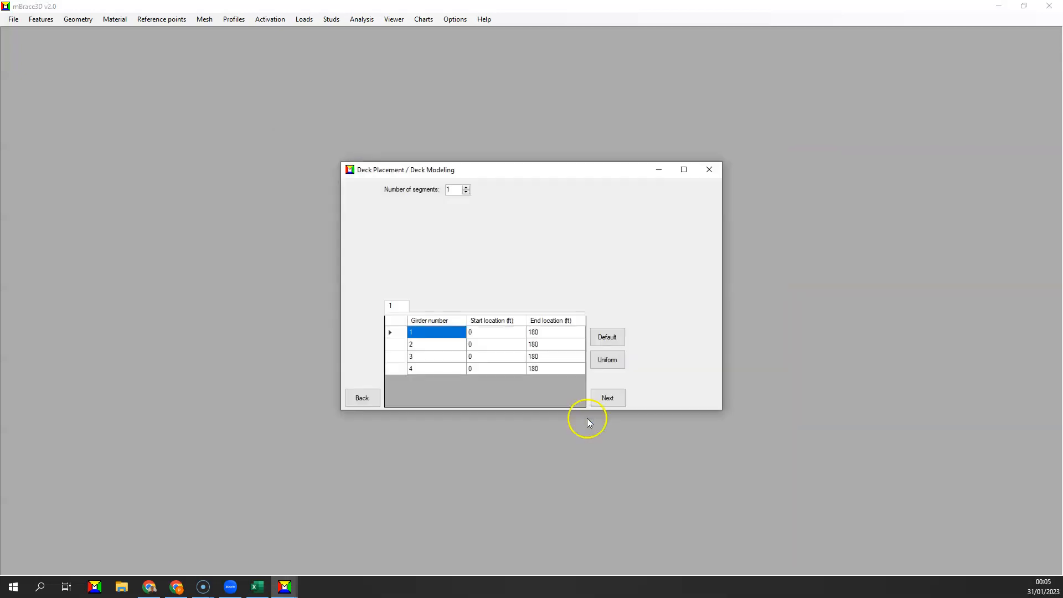
left_click(607, 396)
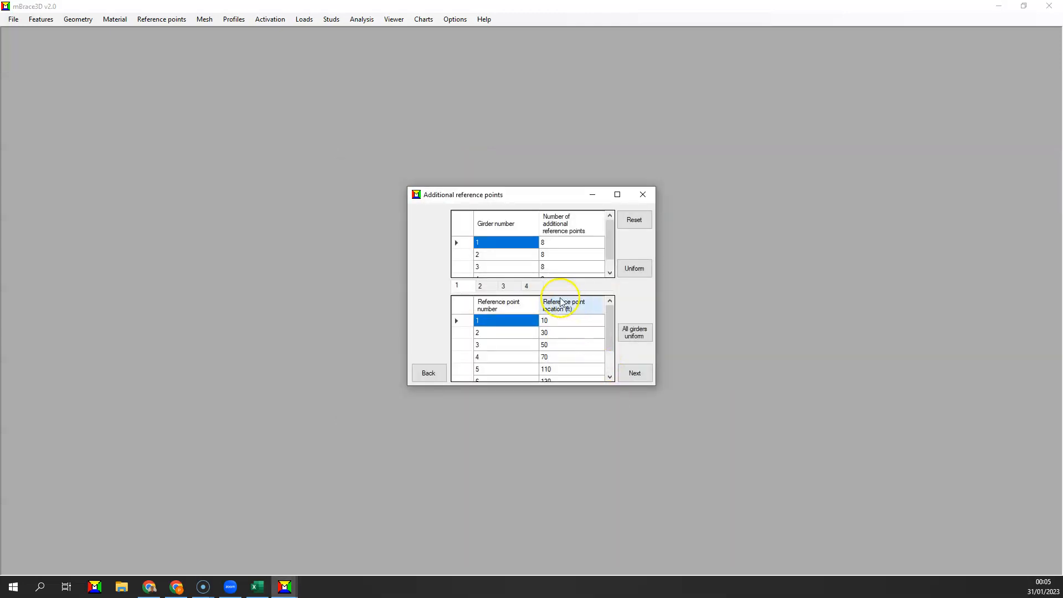
- Check girder 4's additional reference points, then continue through the segment definition to the mesh settings
left_click(526, 286)
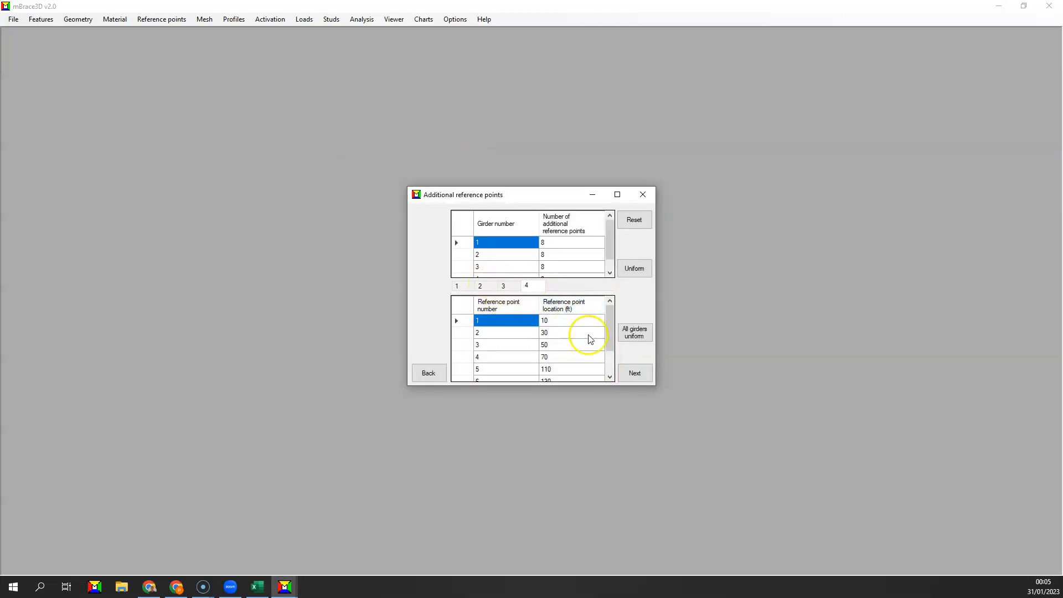
left_click(633, 374)
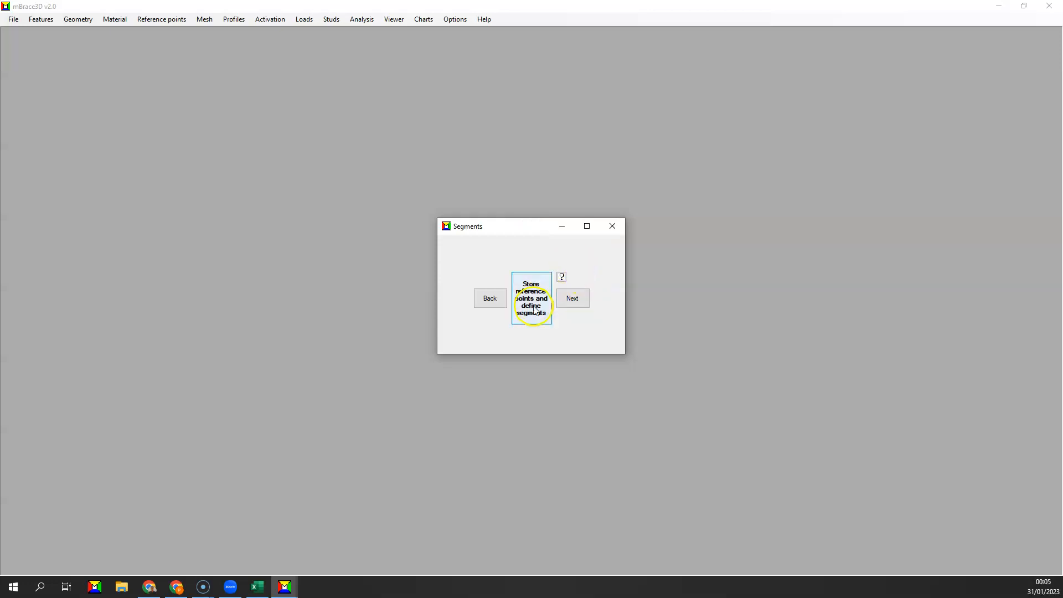
left_click(585, 298)
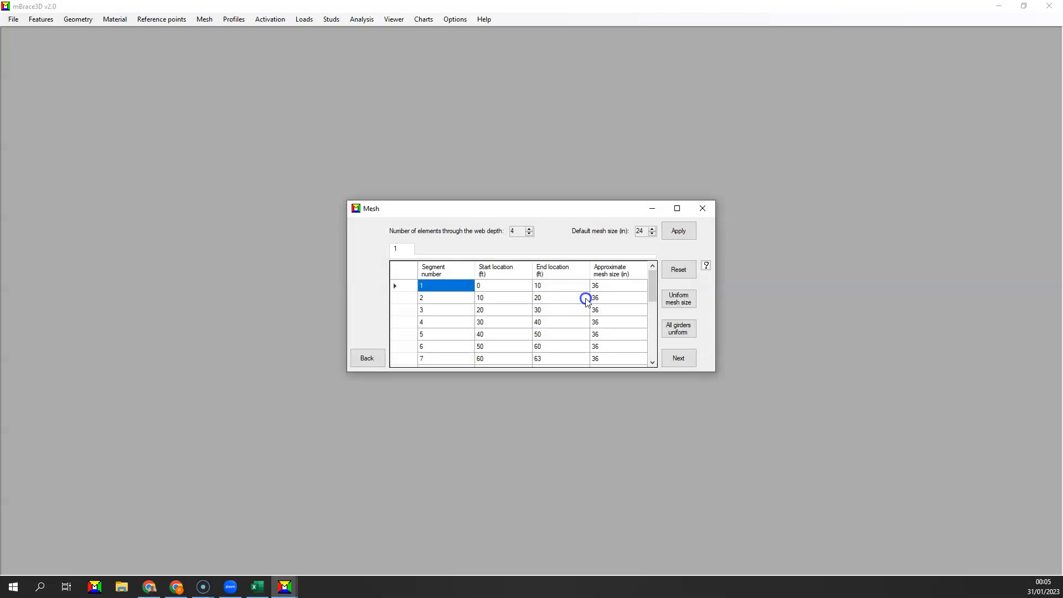
- Review the mesh sizes of the girder segments, then accept the mesh and the cross-sectional profile definitions
scroll(613, 298, "down", 3)
scroll(613, 298, "up", 3)
left_click(726, 375)
left_click(808, 345)
left_click(678, 360)
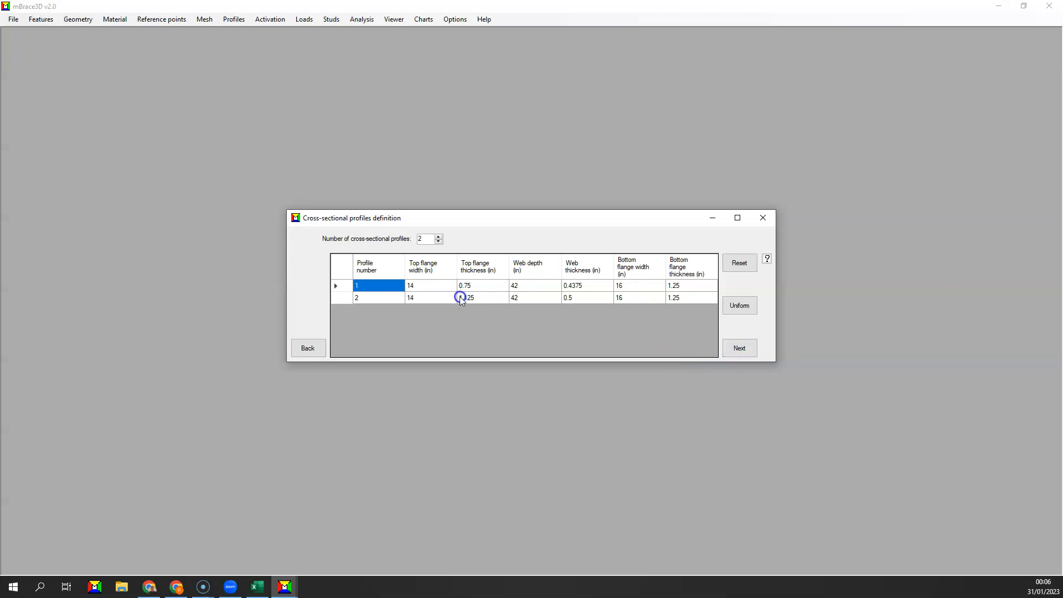
left_click(753, 348)
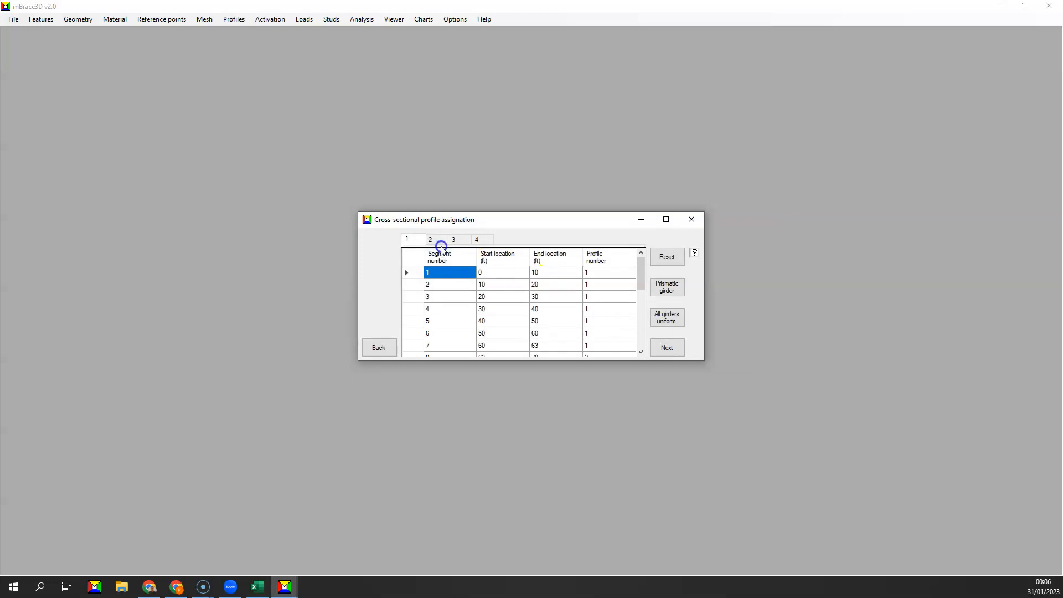
- Check which cross-sectional profile is assigned to each segment of girders 1, 2 and 4, and continue to the elevations
left_click_drag(640, 271, 641, 297)
left_click(593, 308)
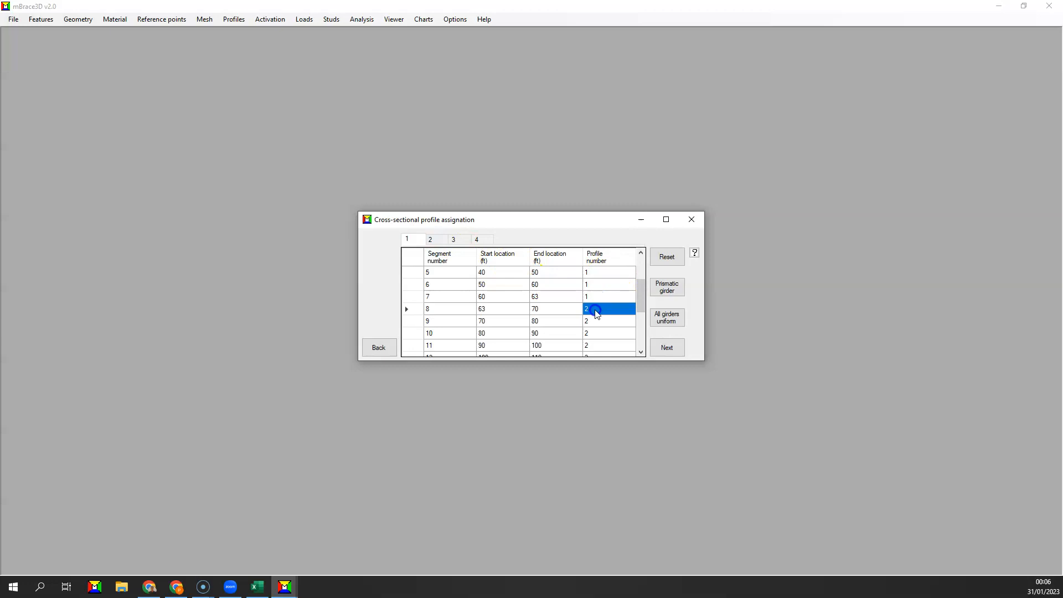
scroll(595, 312, "up", 3)
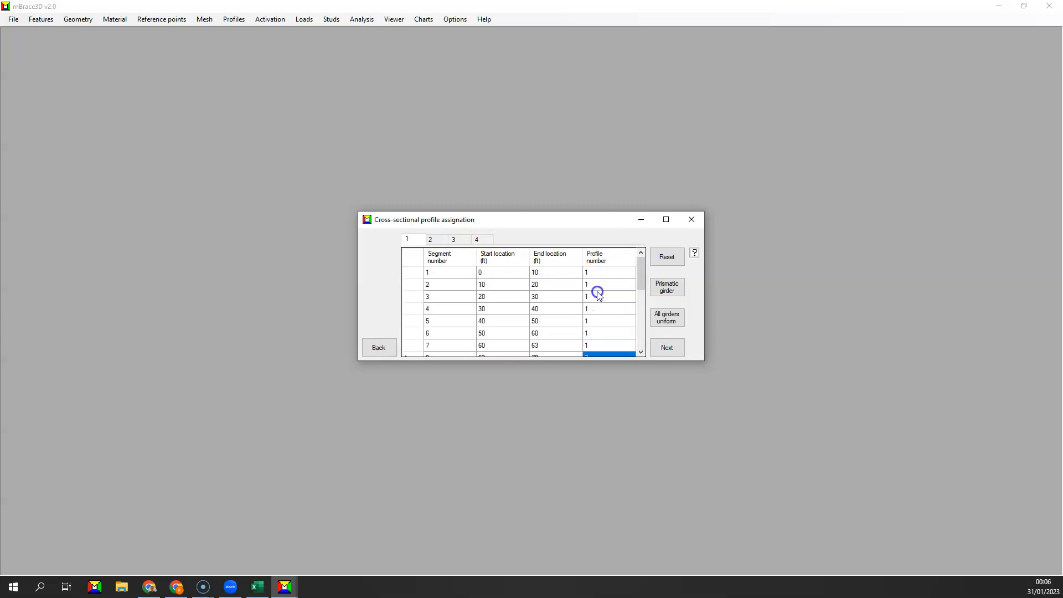
left_click(598, 273)
scroll(600, 308, "down", 3)
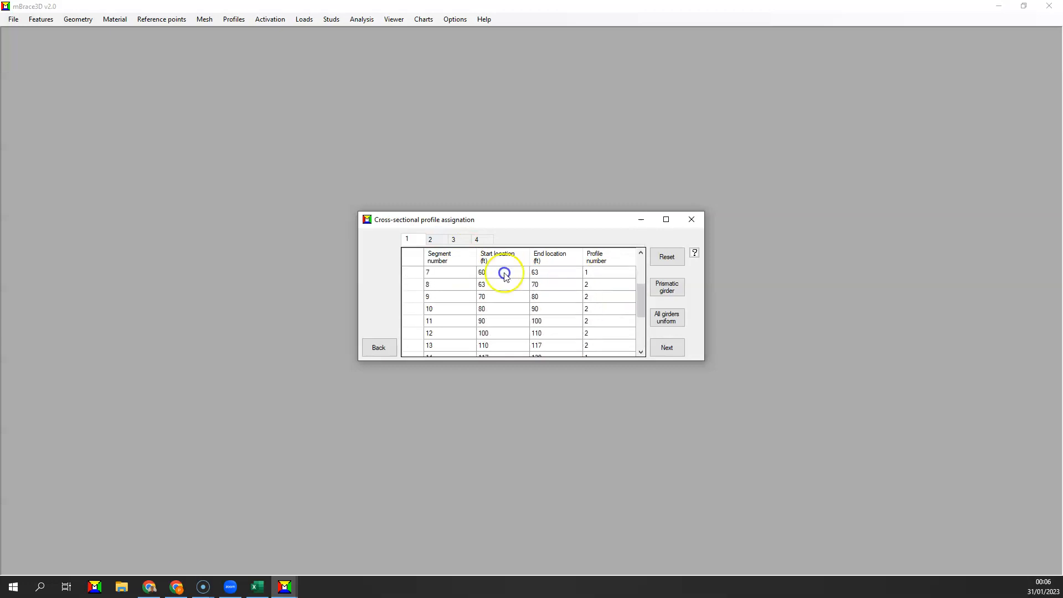
left_click(430, 239)
left_click(477, 240)
scroll(604, 299, "down", 4)
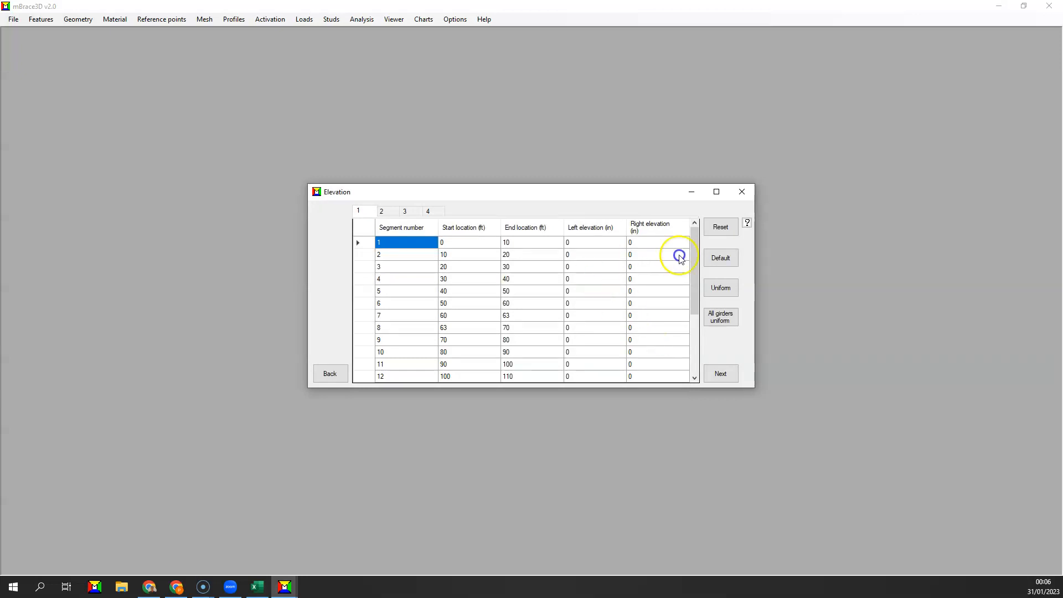
- Consult the help diagram on girder elevations, then apply the default elevations and review the segments of girder 1
left_click(747, 224)
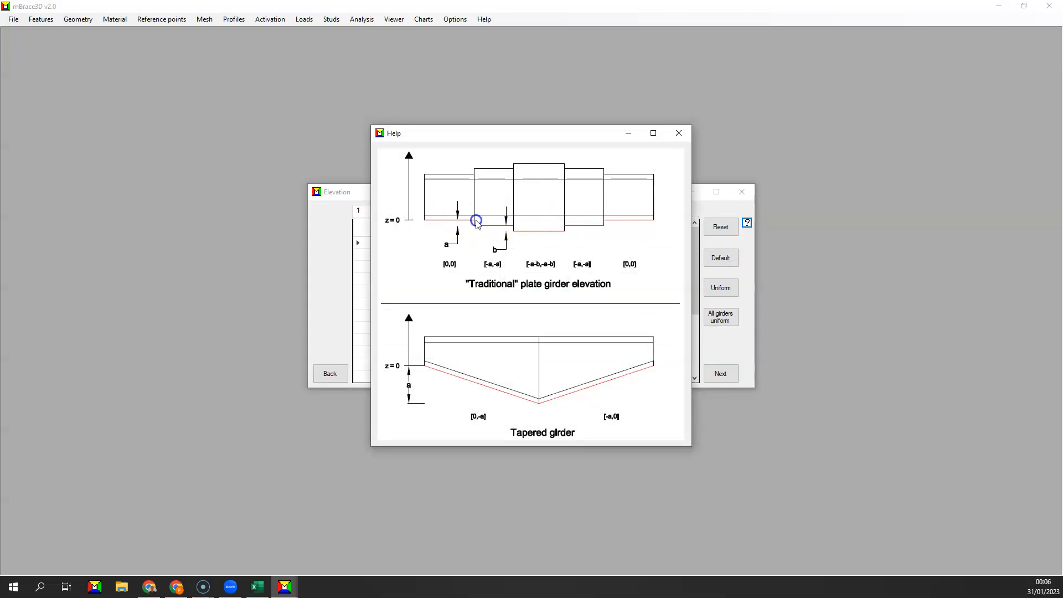
left_click(677, 136)
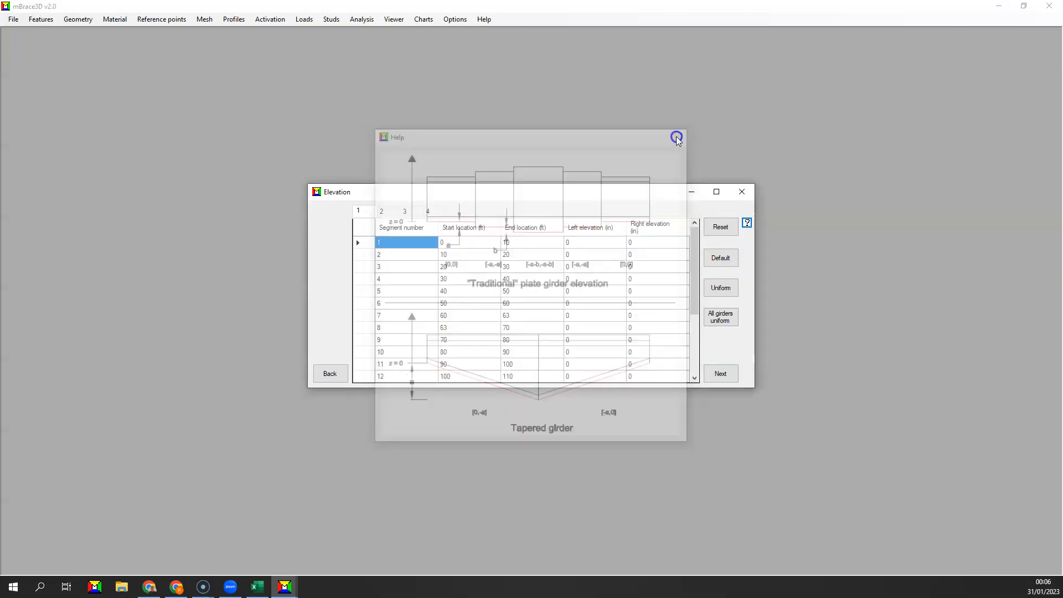
left_click(721, 258)
scroll(664, 272, "down", 2)
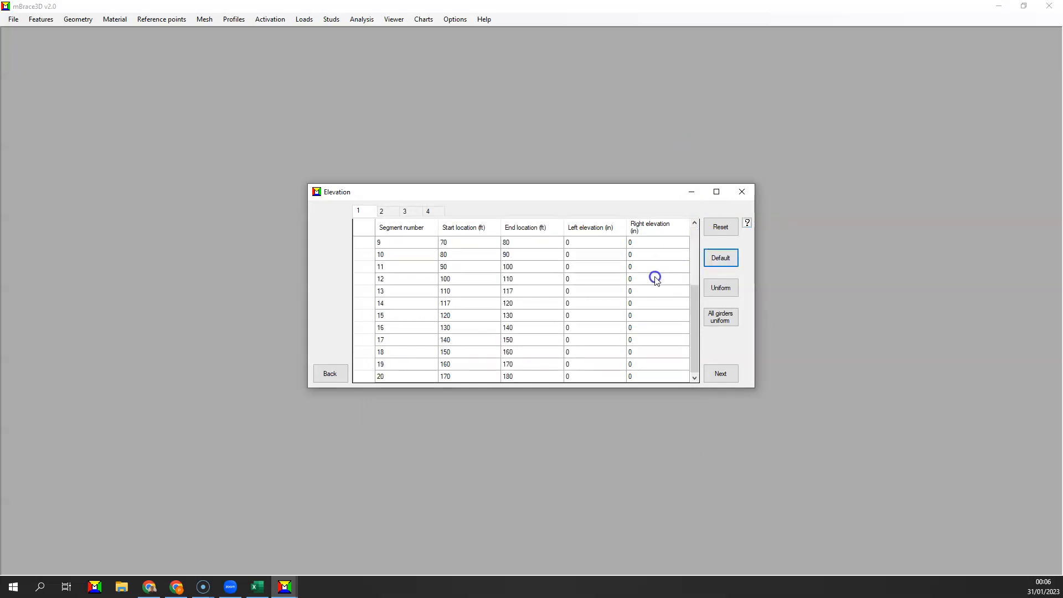
scroll(573, 274, "up", 2)
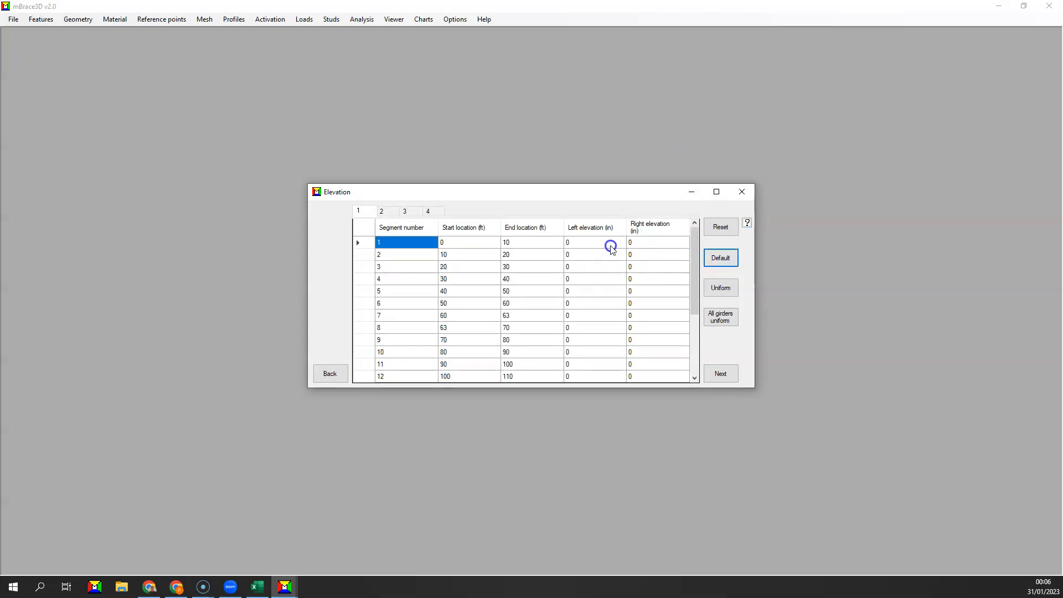
- Check the segment elevations of girders 2, 3 and 4, and continue to the direct influence analysis
left_click(389, 213)
left_click(409, 212)
left_click(428, 212)
left_click(719, 373)
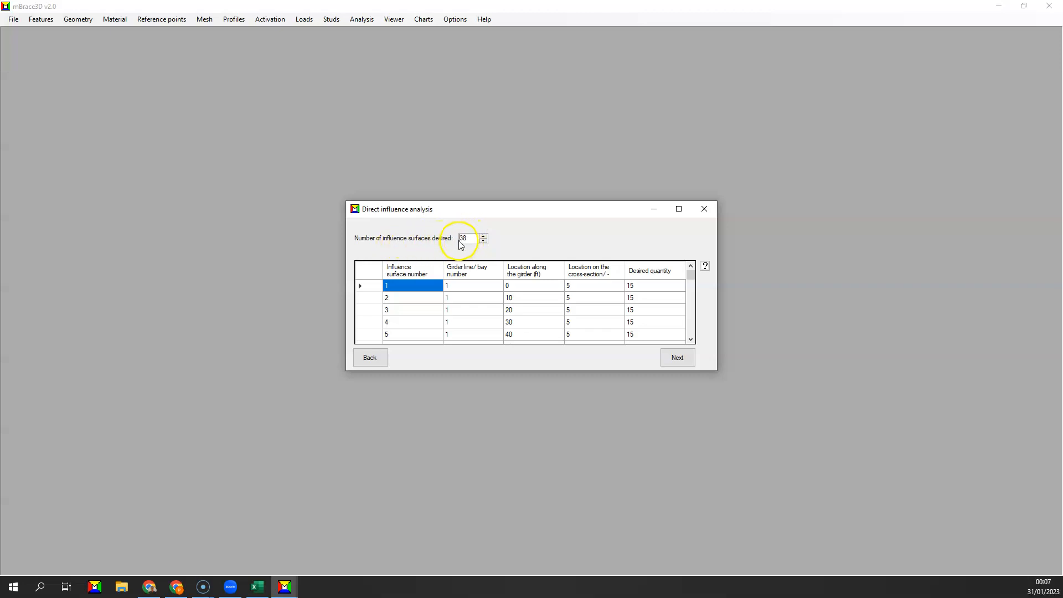
- Look up the help list of influence type codes for the first influence surface's desired quantity
left_click(657, 288)
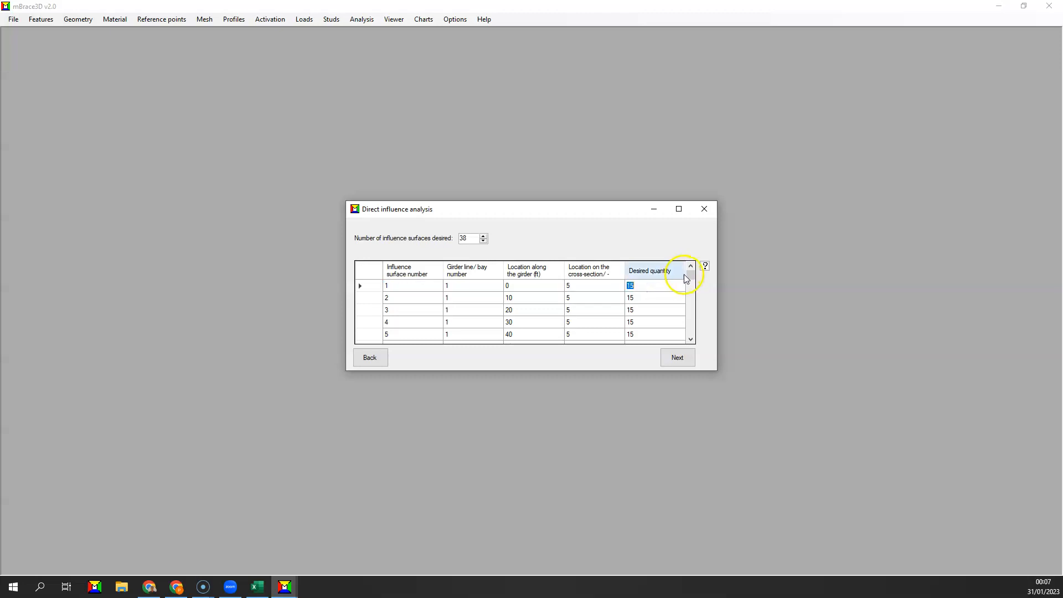
left_click(705, 267)
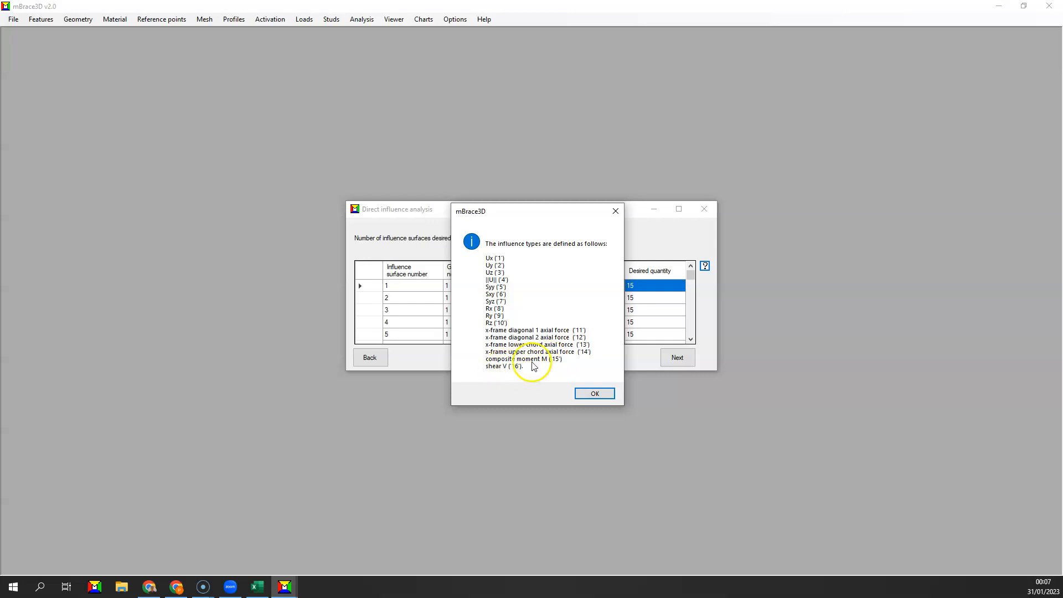
left_click(615, 213)
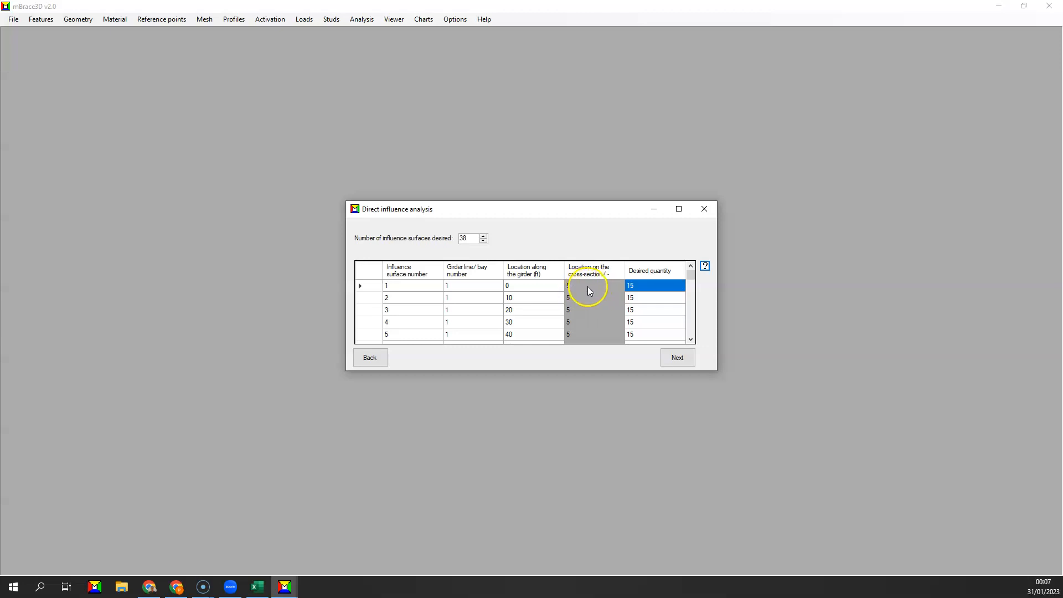
- Check the locations along girder 1 of influence surfaces 1 to 19
left_click(518, 287)
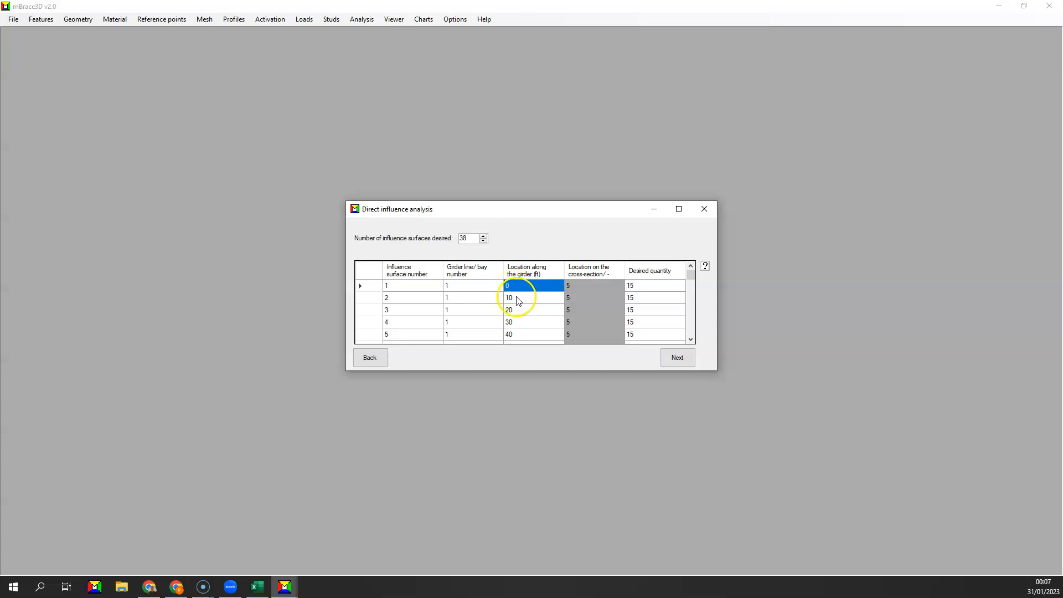
left_click(517, 301)
left_click(517, 312)
left_click(517, 323)
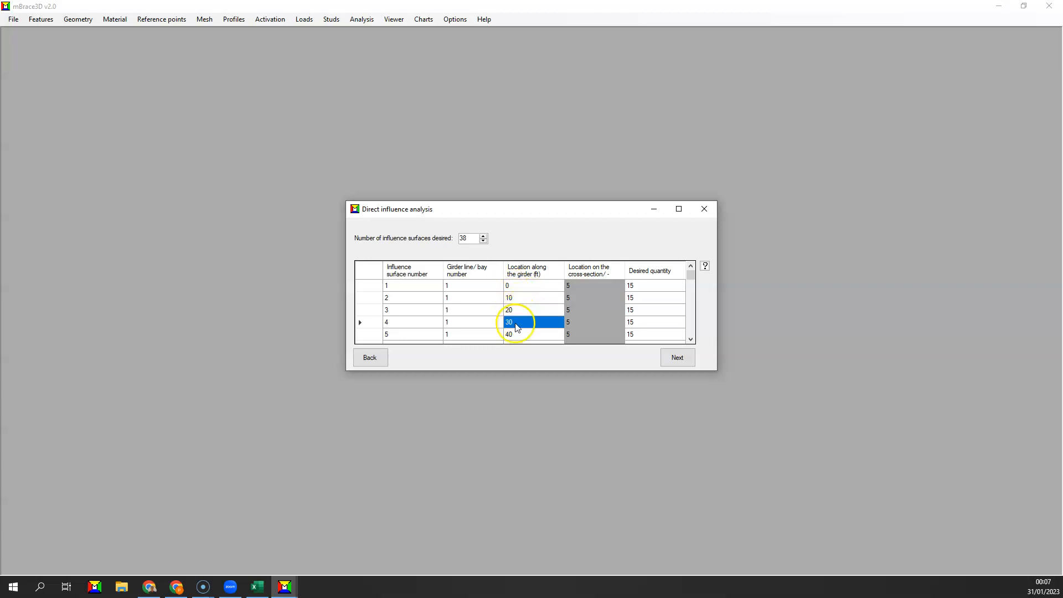
left_click(517, 334)
scroll(517, 335, "down", 5)
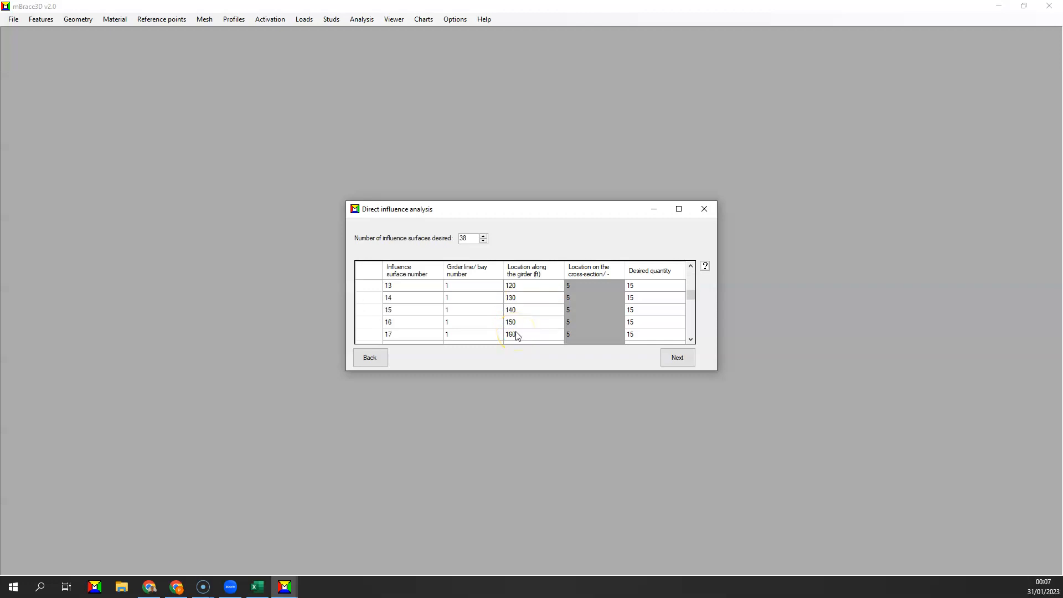
left_click(518, 327)
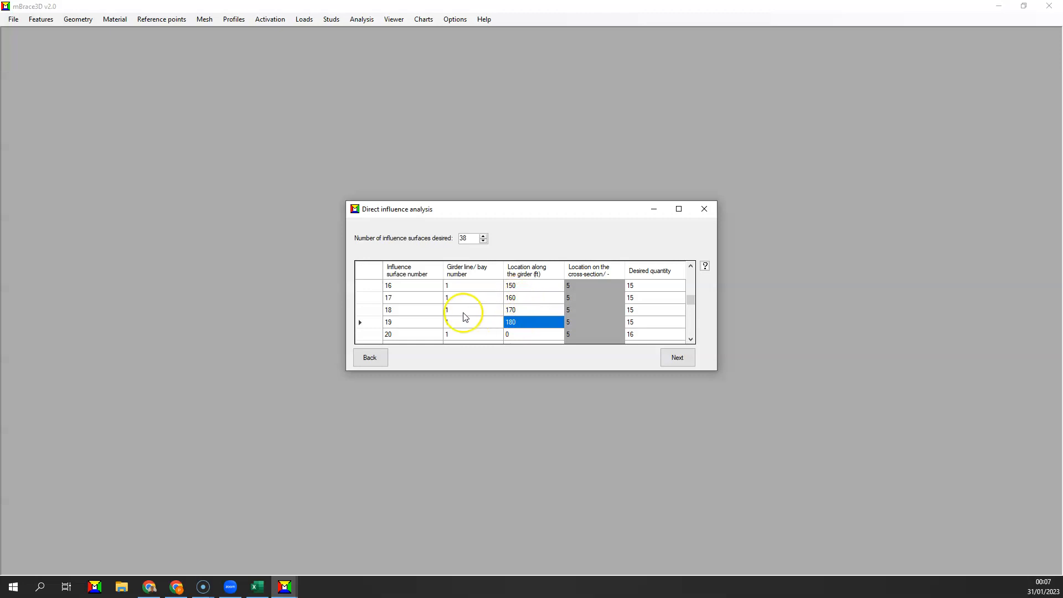
- Check the location and desired quantity of influence surface 20, and look up its type code in the help
left_click(524, 334)
scroll(525, 336, "down", 1)
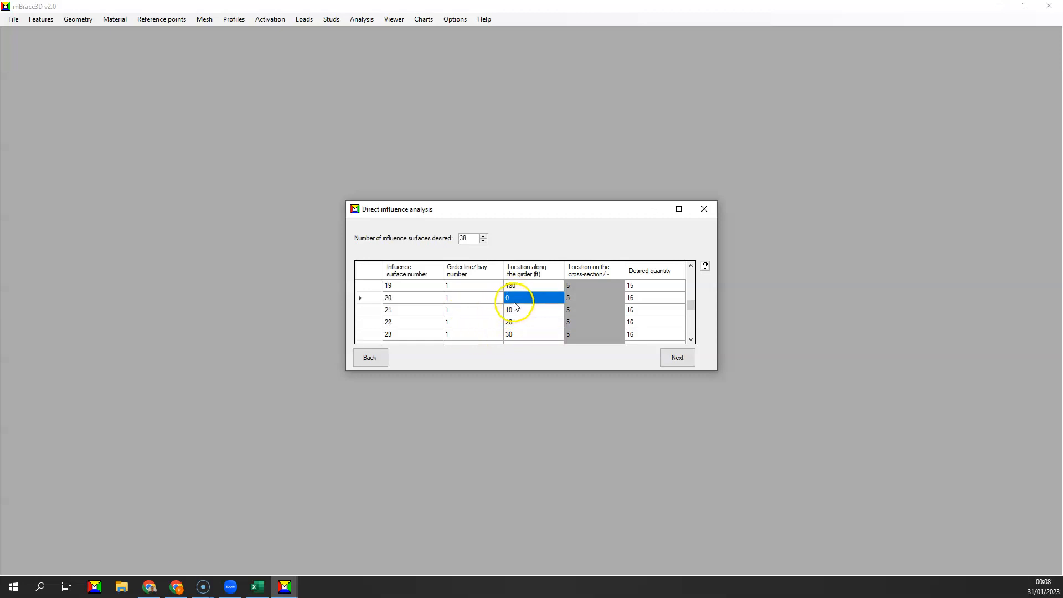
left_click(638, 300)
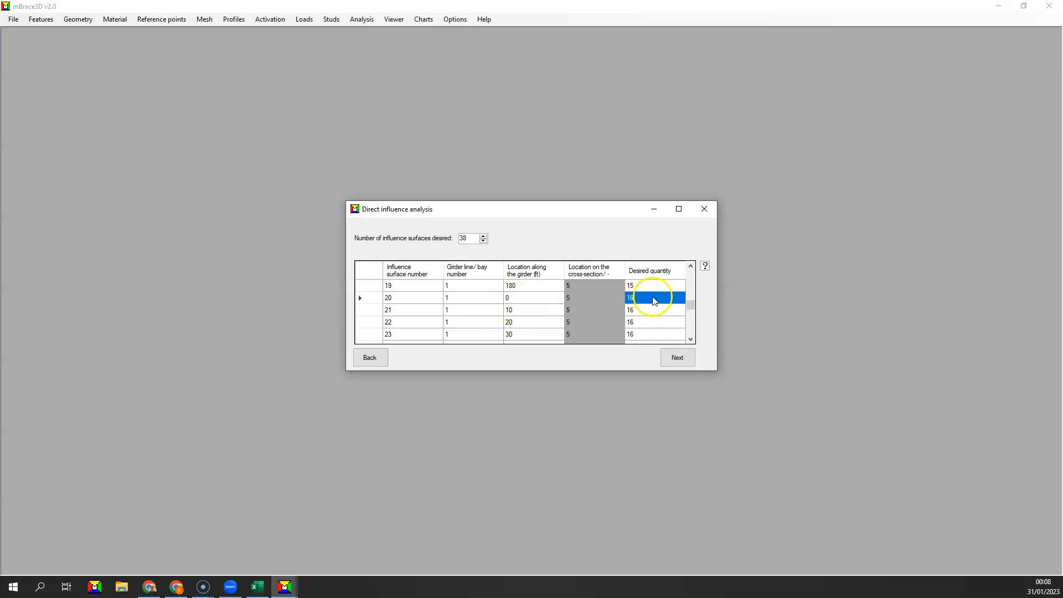
left_click(705, 266)
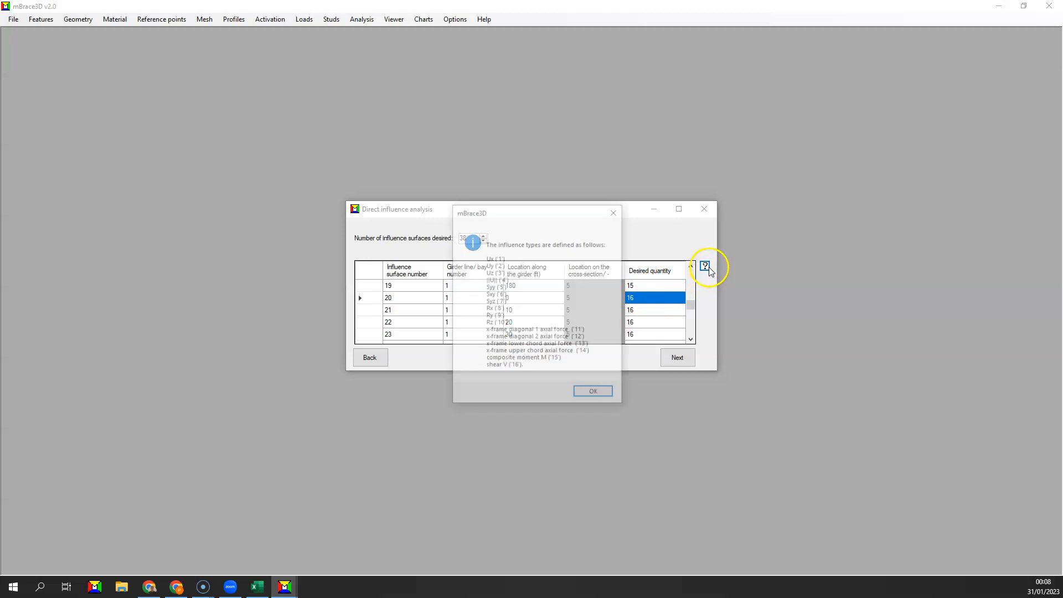
left_click(614, 211)
- Review the girder locations of the shear influence surfaces from number 21 onward, and continue to the moving load analysis
left_click(517, 310)
left_click(517, 321)
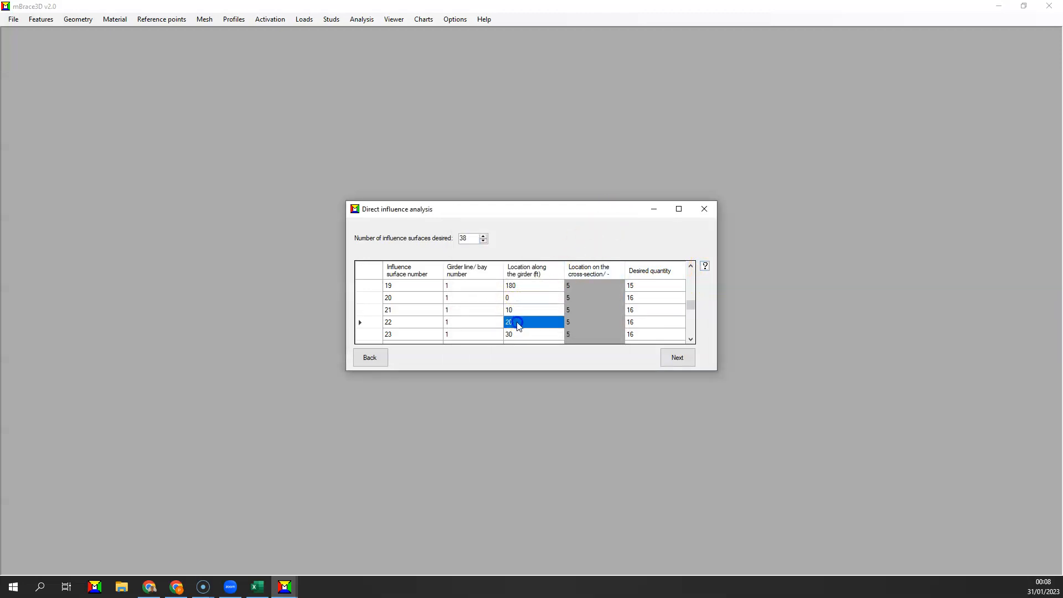
left_click(519, 334)
scroll(515, 308, "down", 1)
left_click(518, 310)
left_click(521, 323)
left_click(521, 335)
scroll(522, 321, "down", 1)
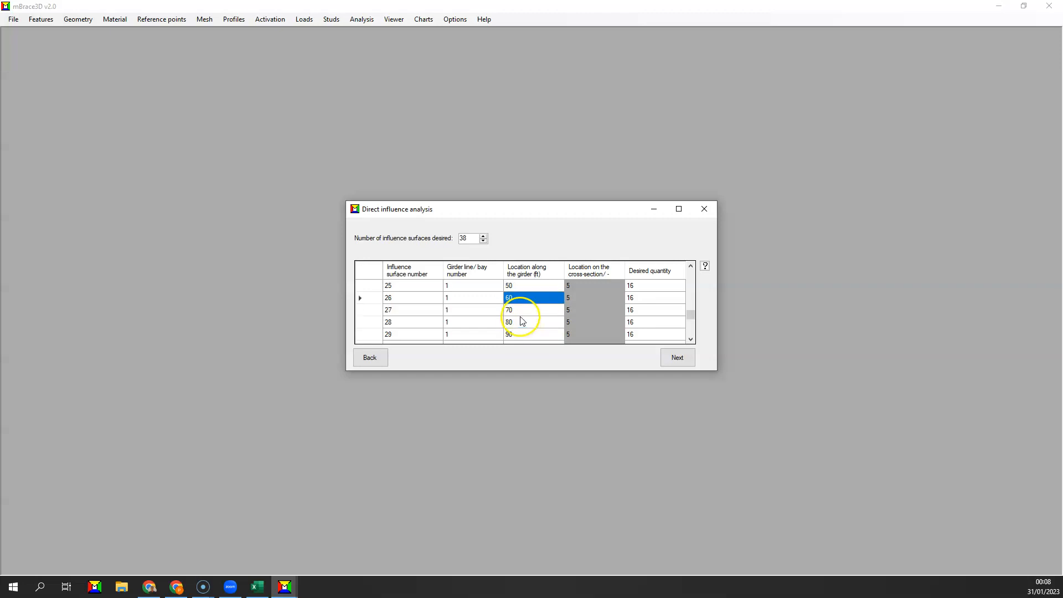
left_click(526, 312)
left_click(526, 323)
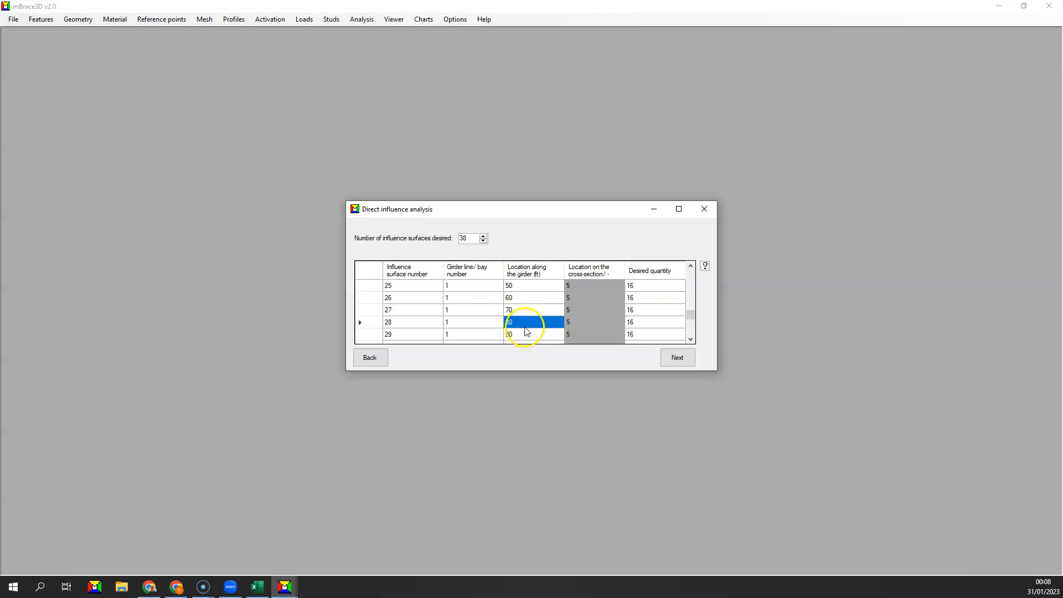
scroll(527, 321, "down", 1)
left_click(527, 299)
left_click(527, 310)
left_click(529, 322)
scroll(528, 315, "down", 2)
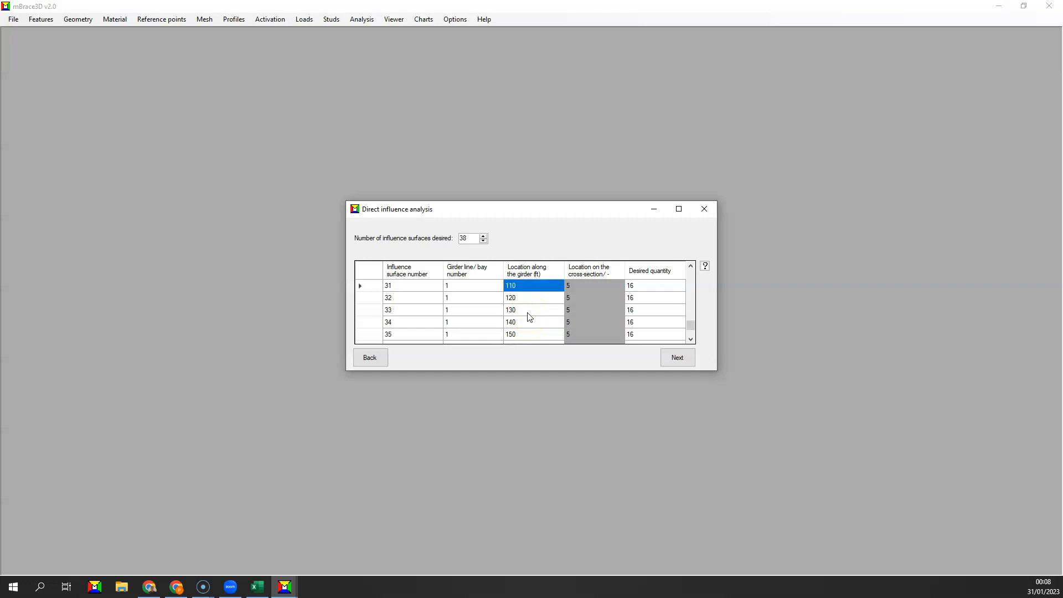
left_click(672, 357)
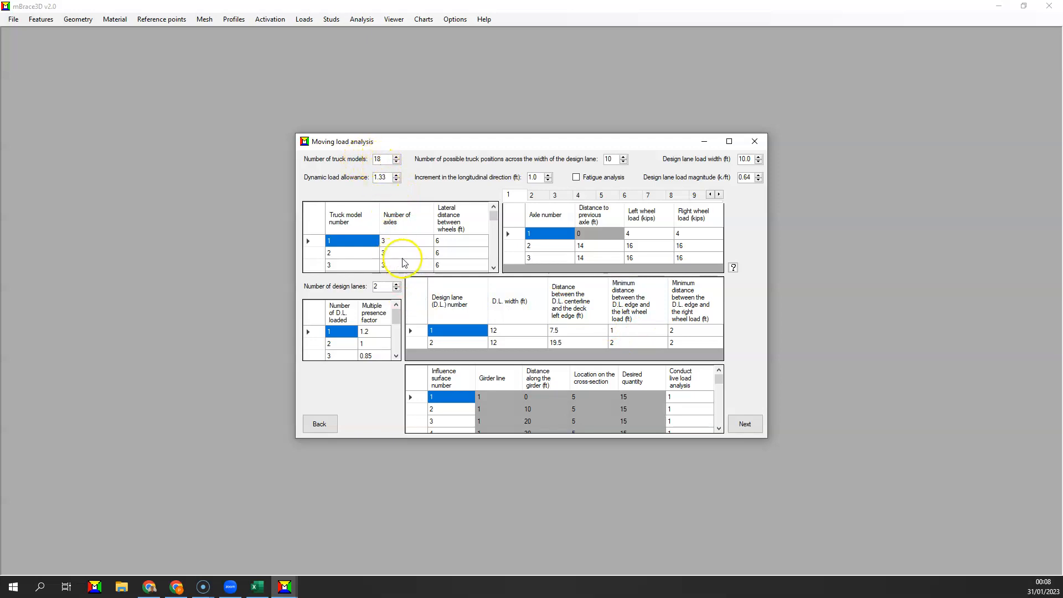
- Review the list of truck models and the axle distances and wheel loads of truck models 2 to 6
left_click_drag(495, 220, 494, 263)
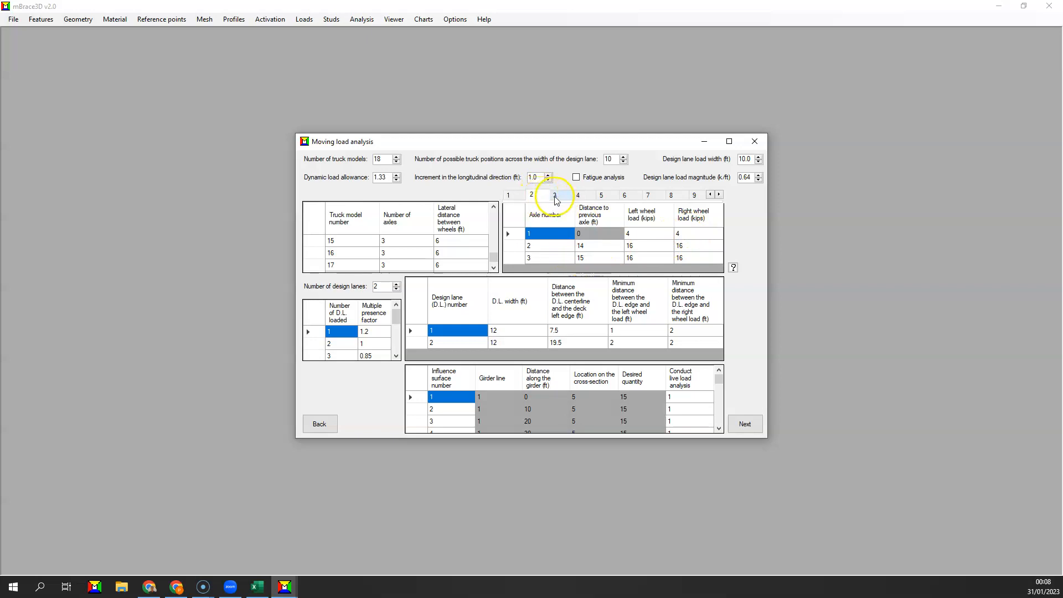
left_click(578, 196)
left_click(601, 195)
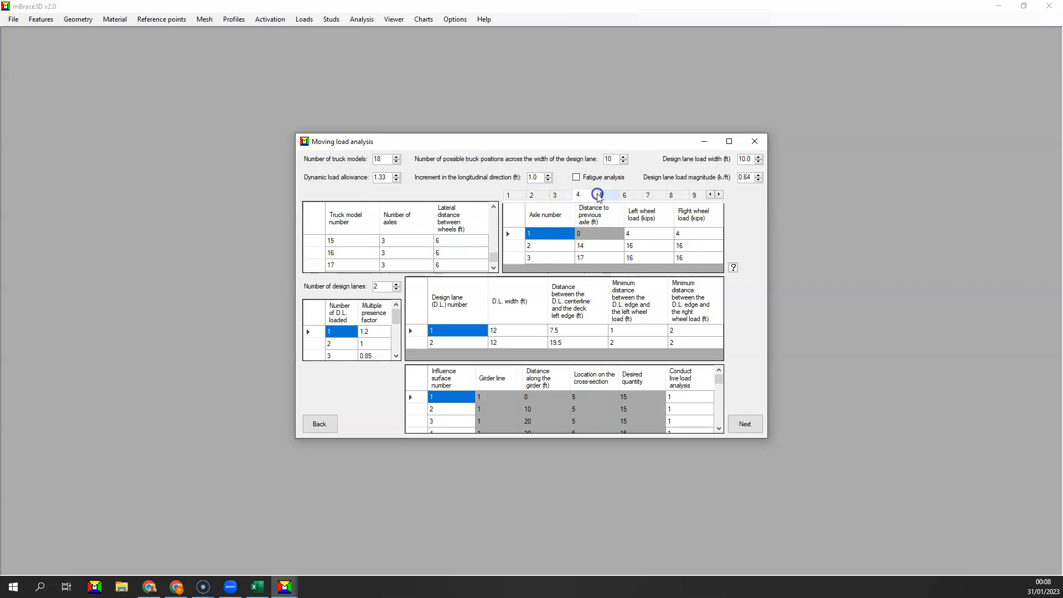
left_click(626, 196)
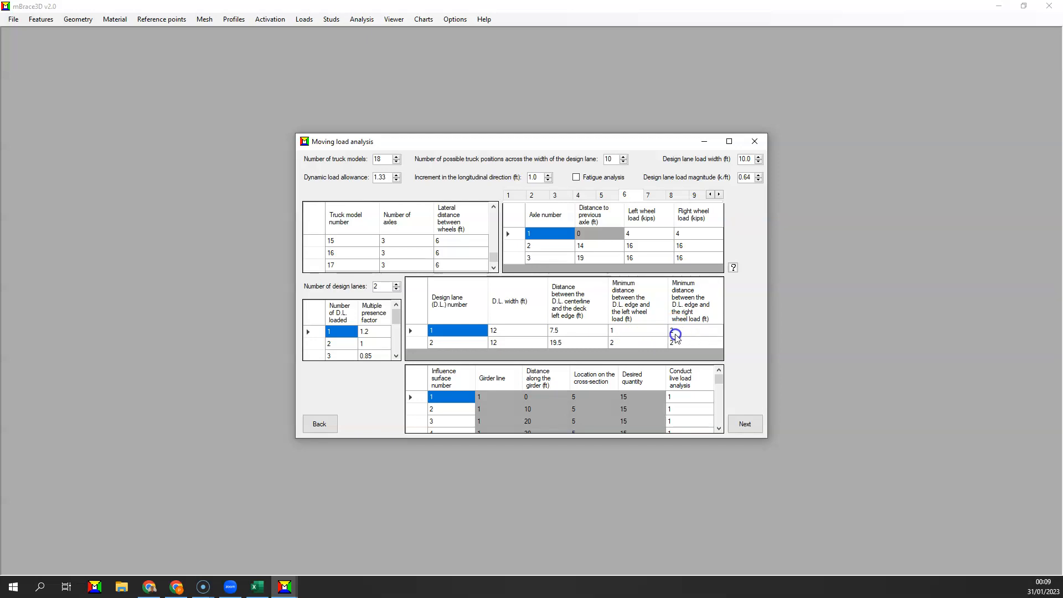
- Check the centerline distances of both design lanes from the deck's left edge and their minimum wheel load distances
left_click(559, 334)
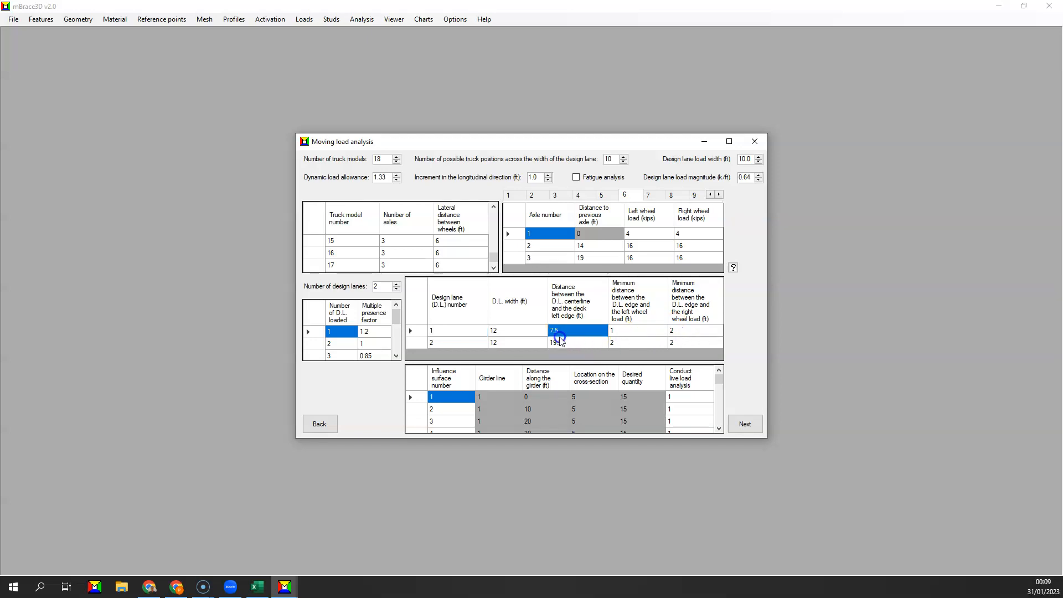
left_click(560, 343)
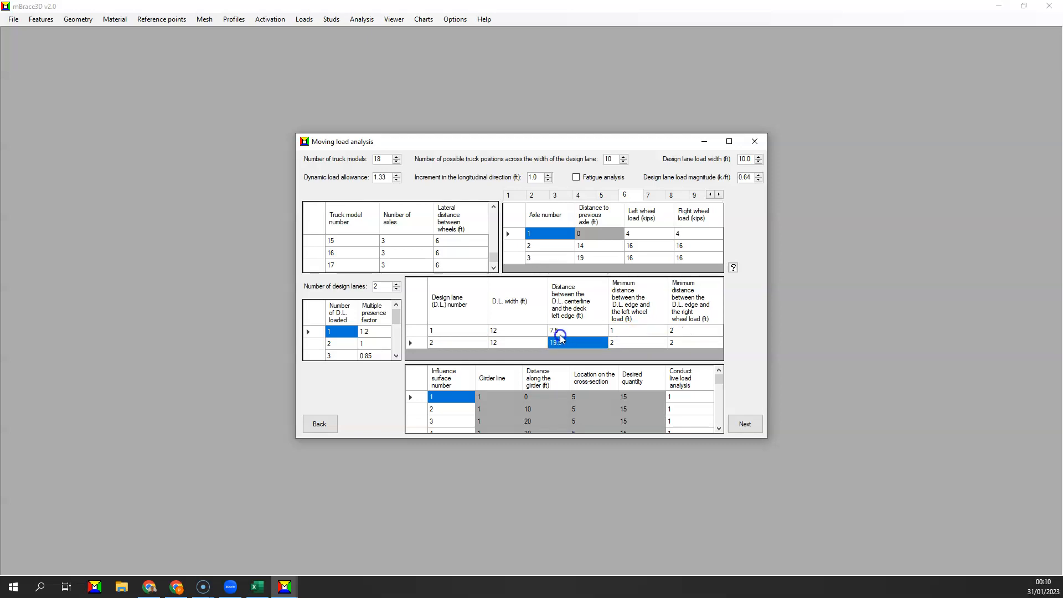
left_click(556, 332)
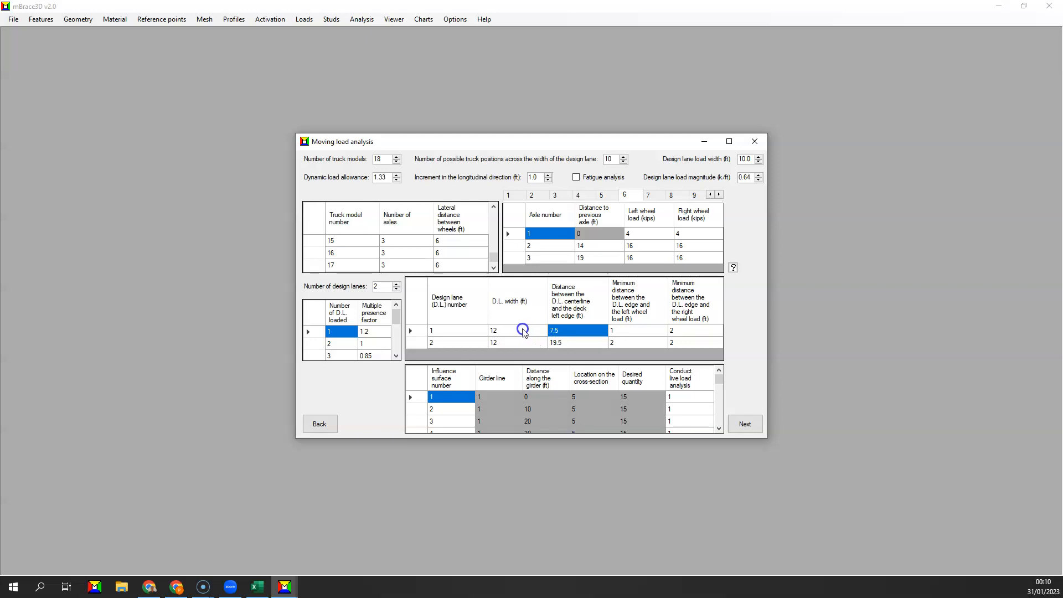
left_click(612, 343)
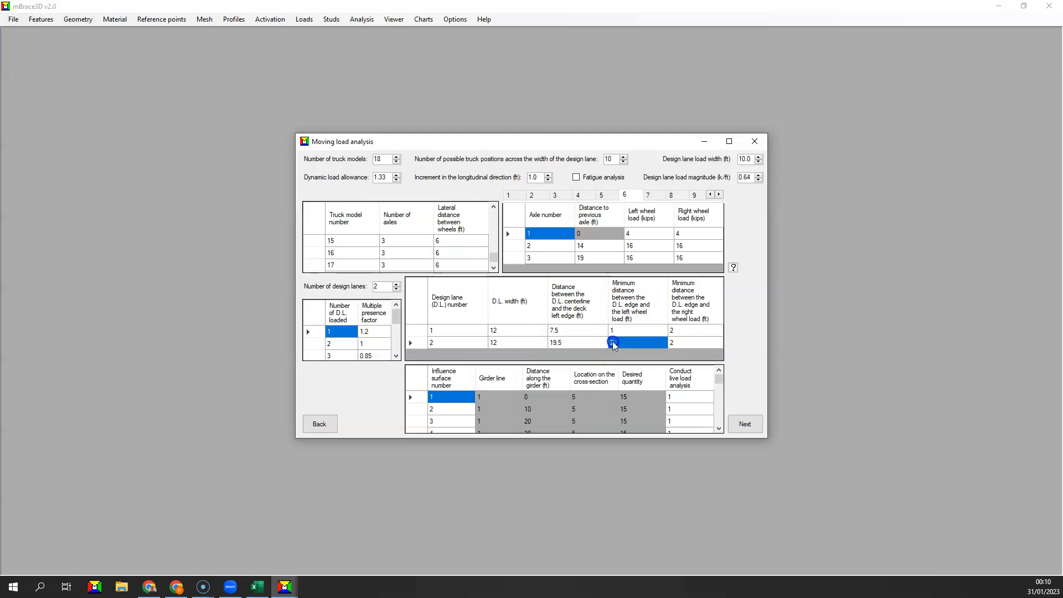
left_click(677, 345)
left_click(654, 345)
left_click(671, 345)
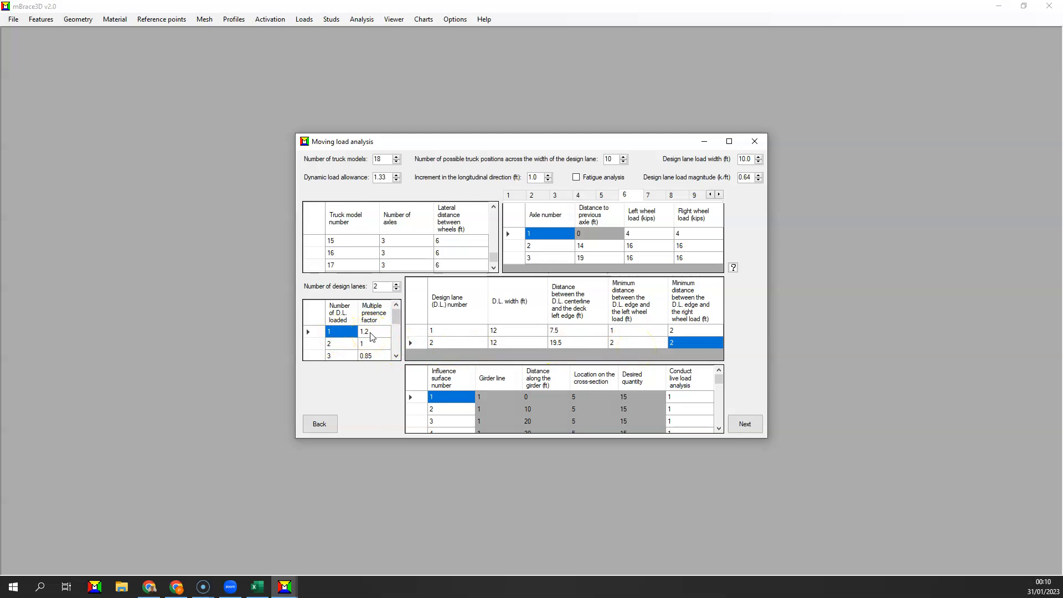
- Review the multiple presence factors and the live load analysis setting of every influence surface through number 38
left_click(396, 316)
left_click_drag(396, 316, 396, 339)
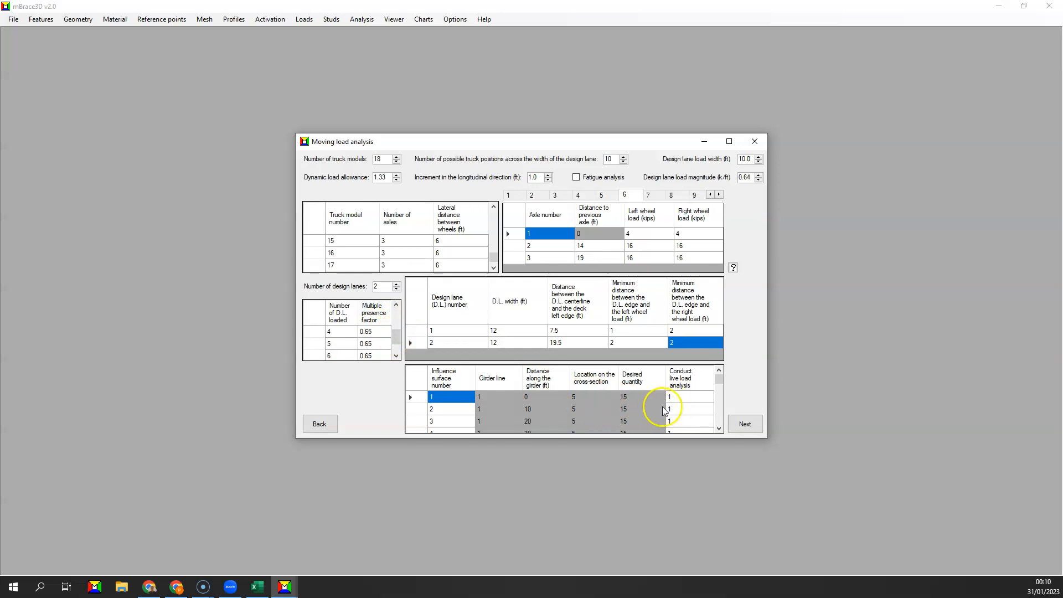
left_click_drag(718, 380, 720, 402)
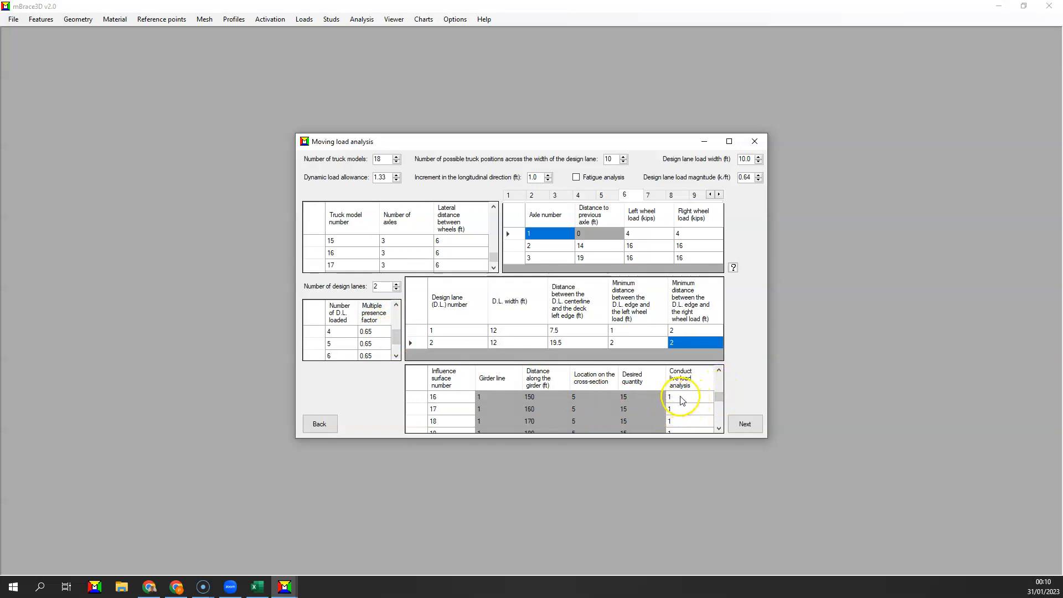
scroll(682, 399, "down", 6)
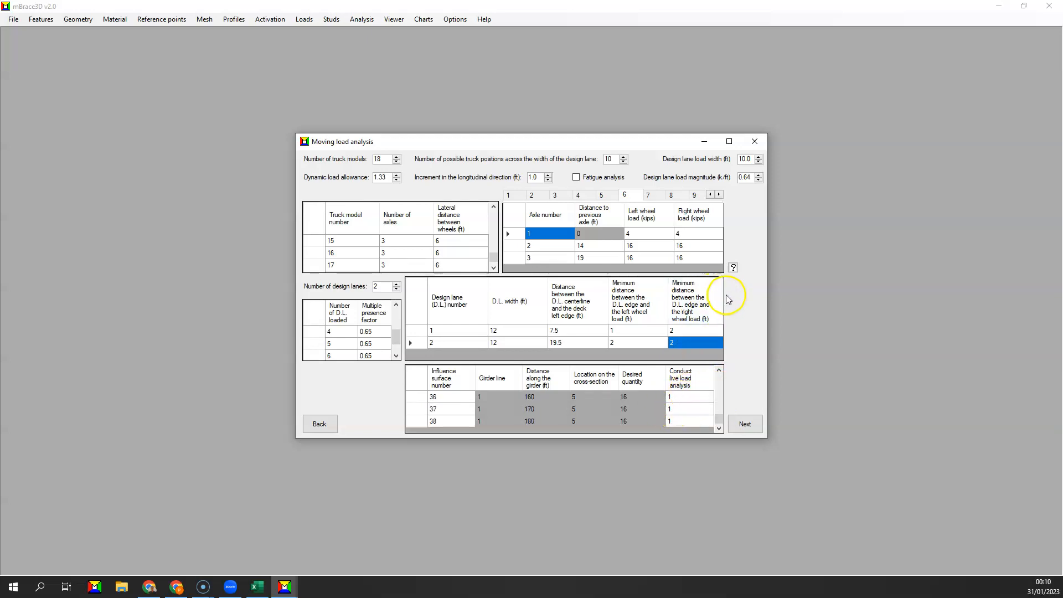
- Read the help on the vehicle load optimization parameters, and accept the moving load settings
left_click(733, 268)
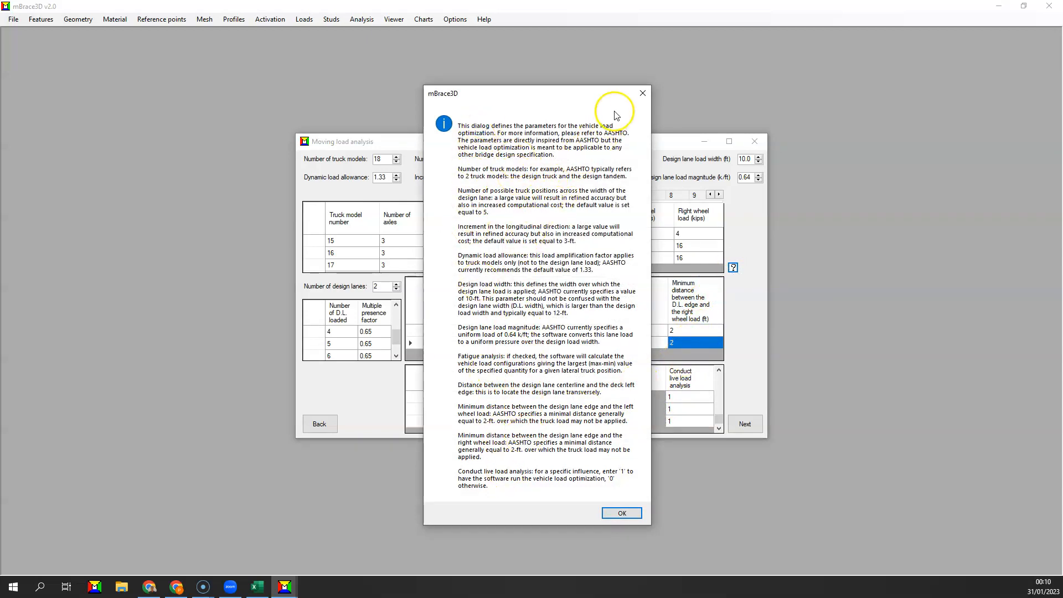
left_click(641, 94)
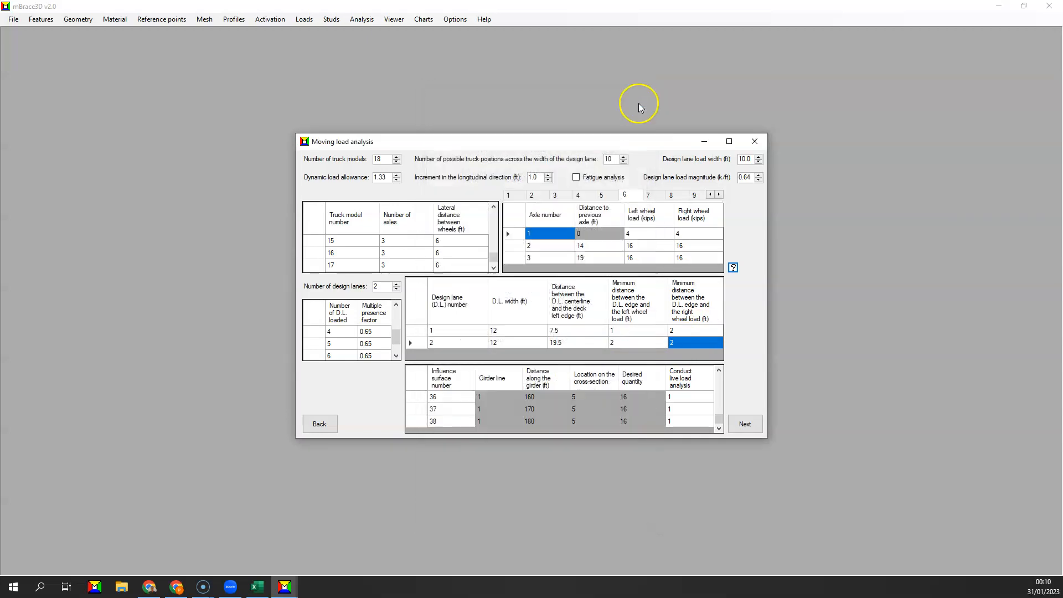
left_click(759, 430)
- Open the bridge model in a maximized viewer, fit the whole geometry in view and display the plate thicknesses
left_click(556, 294)
left_click(594, 242)
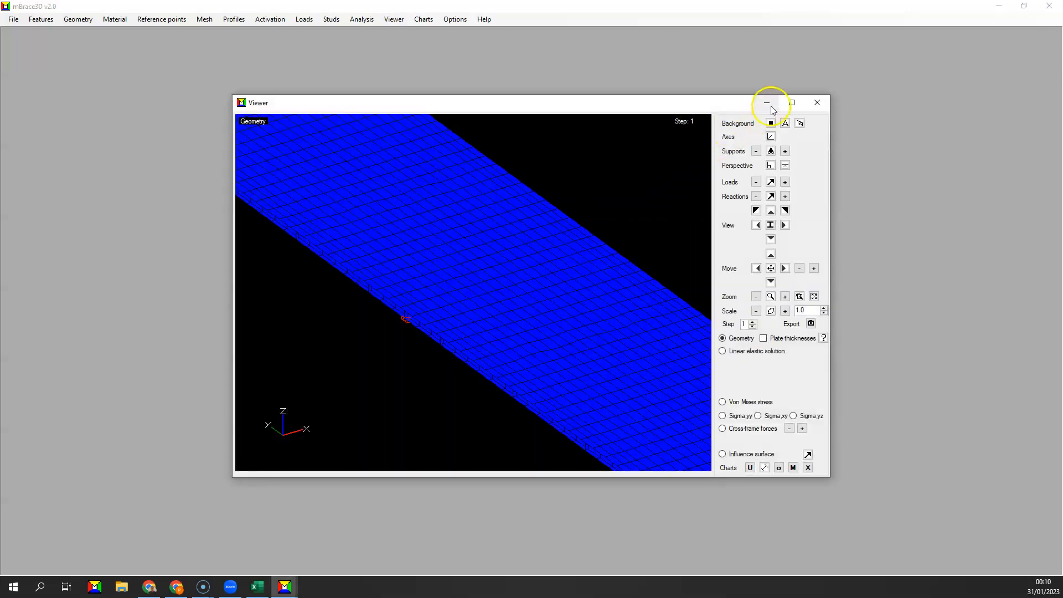
left_click(792, 102)
left_click(789, 198)
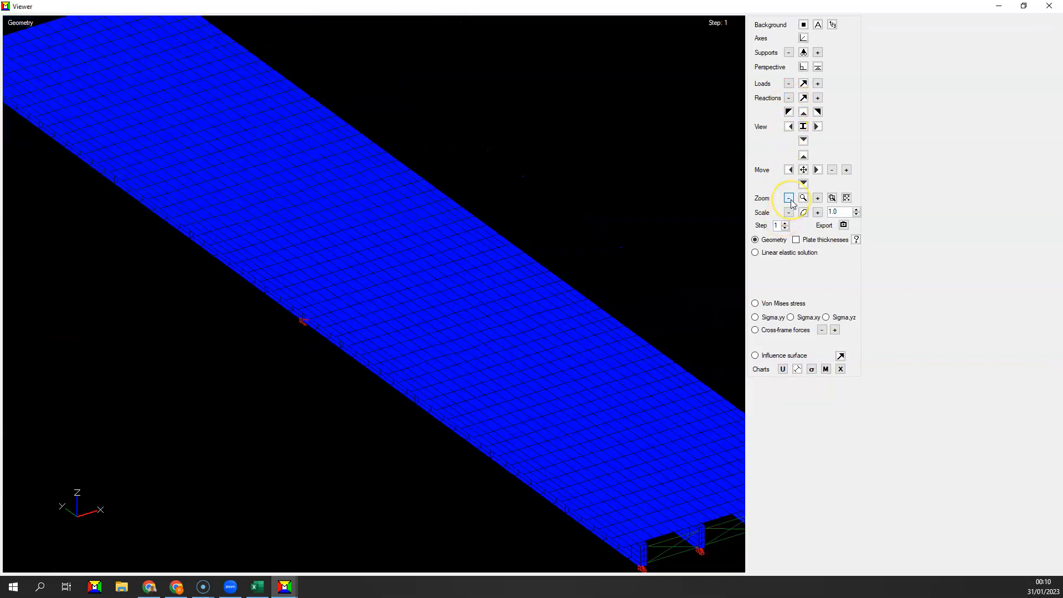
left_click(788, 198)
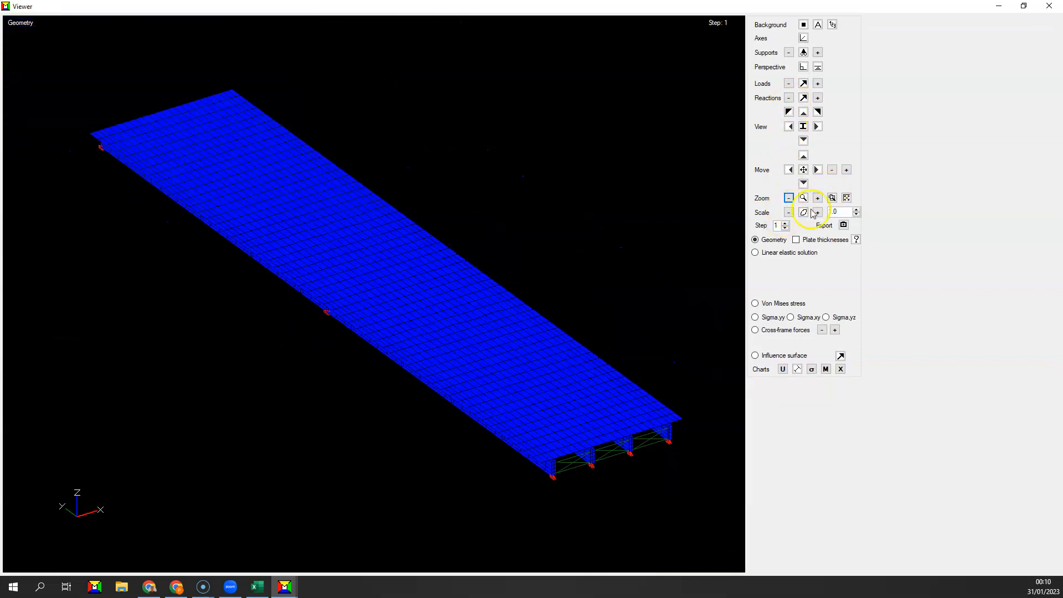
left_click(796, 241)
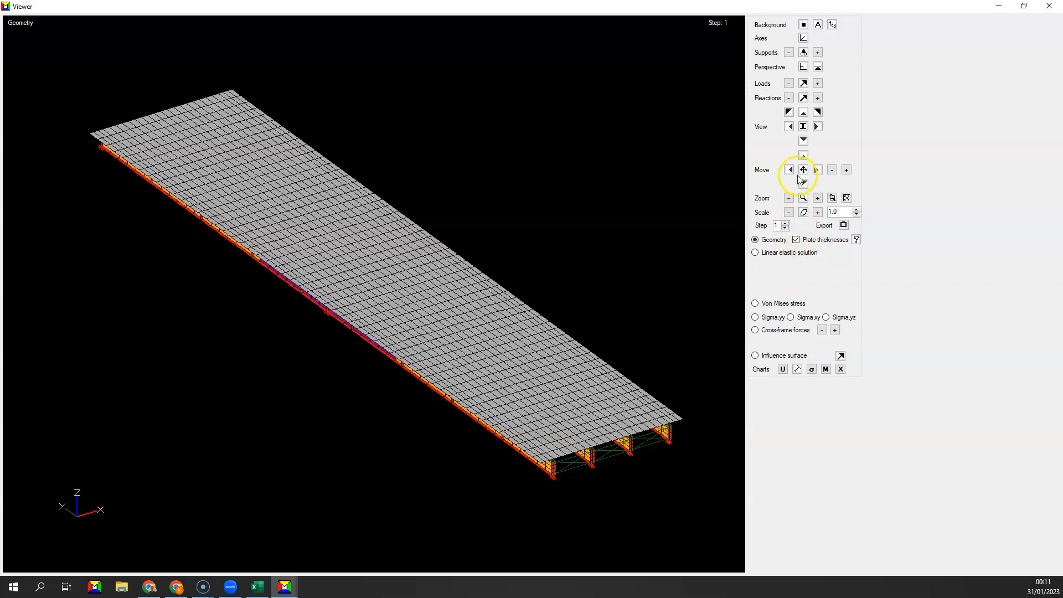
- Inspect the girder's side elevation against the plate thickness legend, and return to an isometric view of the whole bridge
left_click(802, 127)
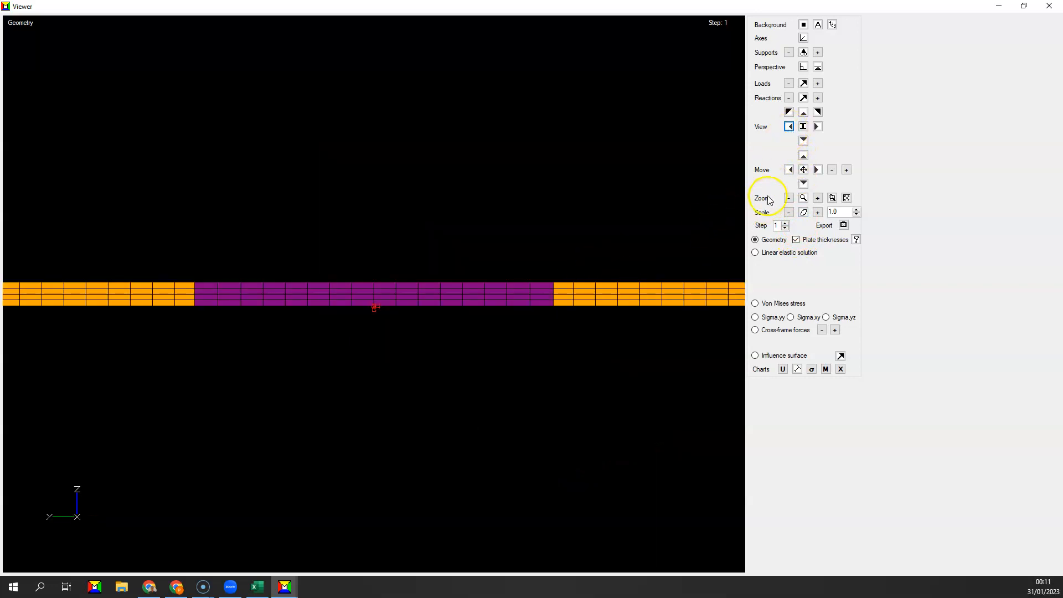
left_click(789, 198)
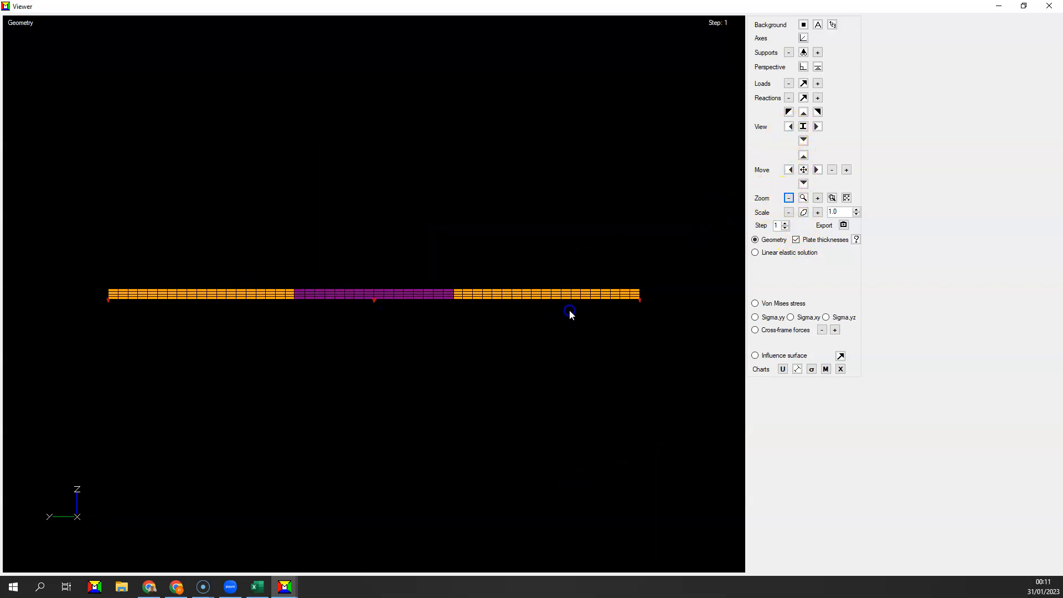
left_click(856, 240)
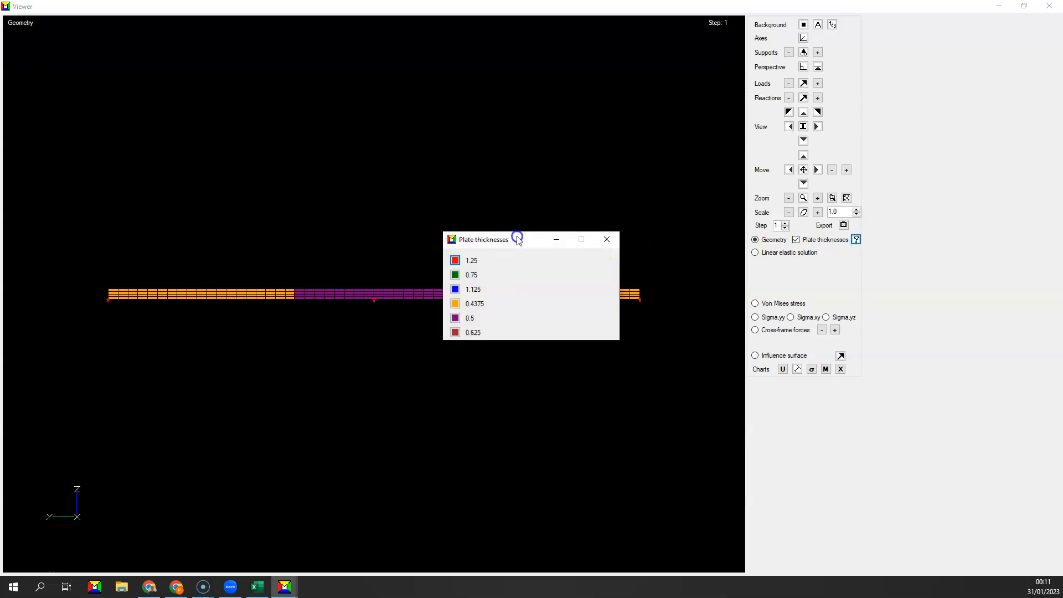
left_click_drag(518, 238, 536, 166)
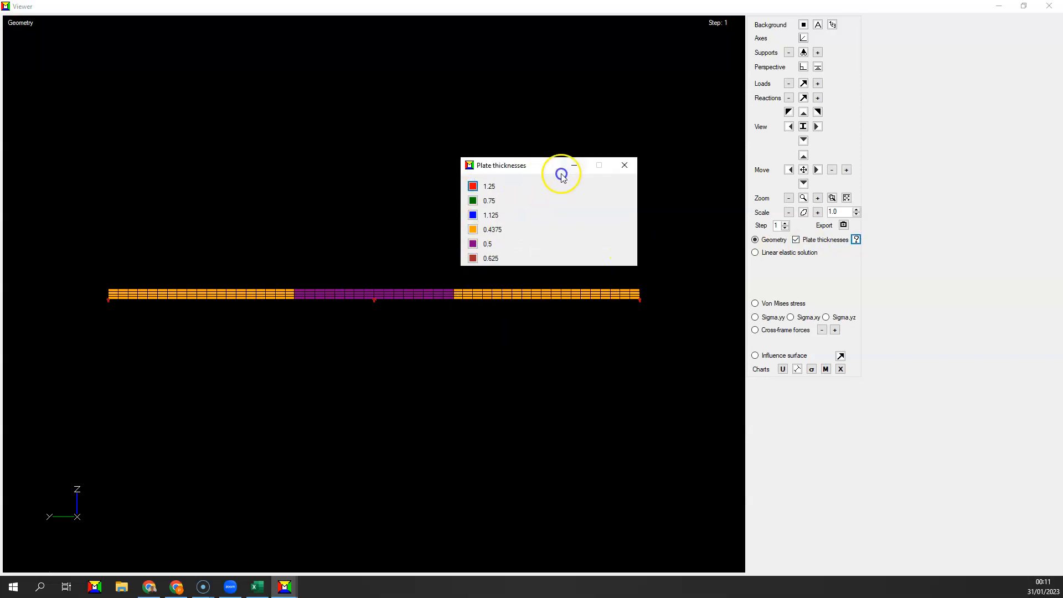
left_click(633, 166)
left_click(789, 112)
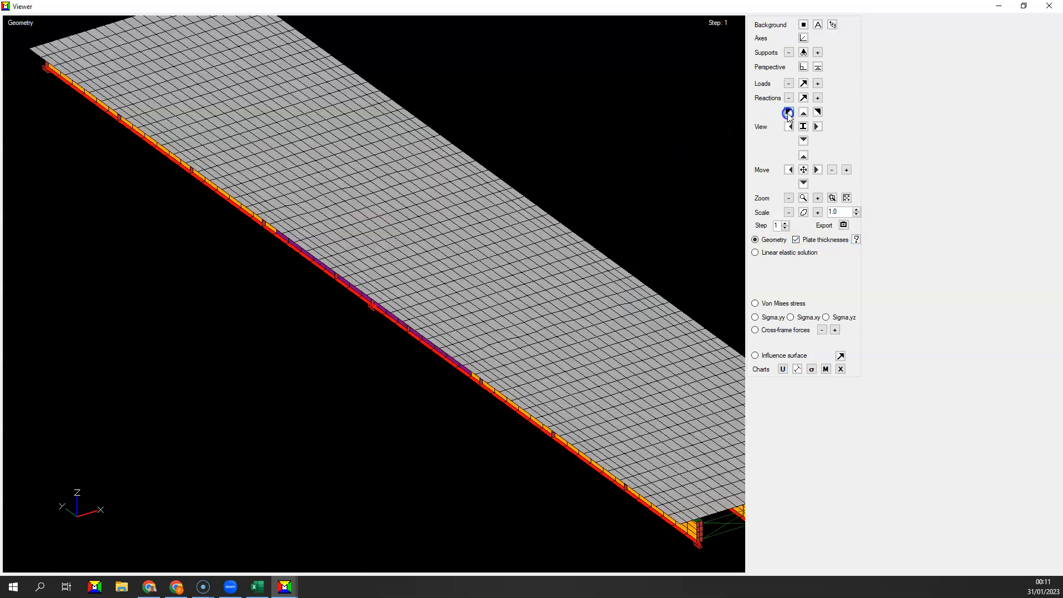
left_click(788, 197)
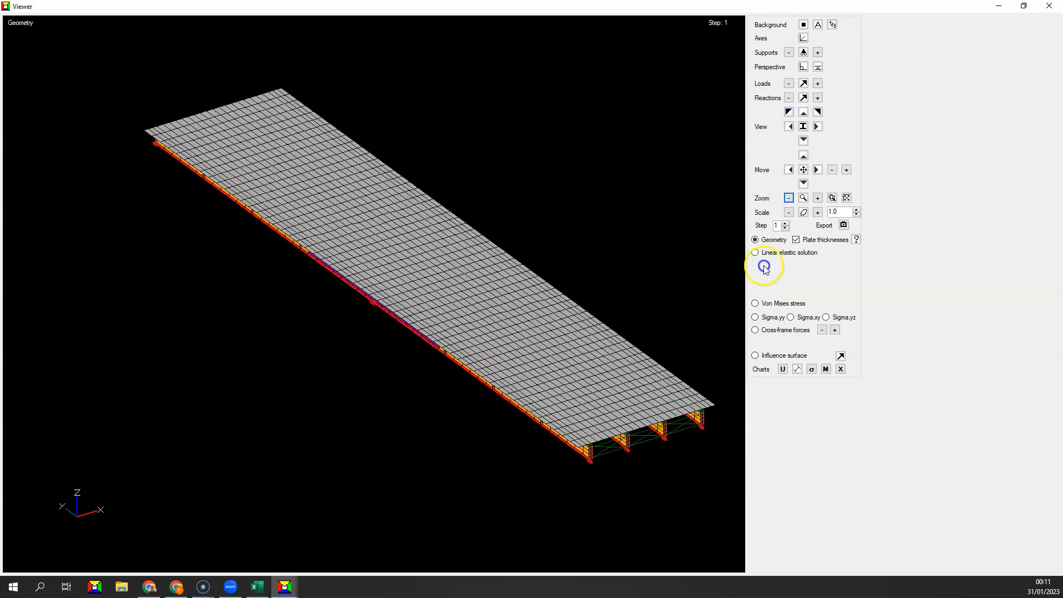
- Display the influence surfaces, advance to surface 2 for girder 1's moment at y = 10, and set the display scale to 0
left_click(763, 357)
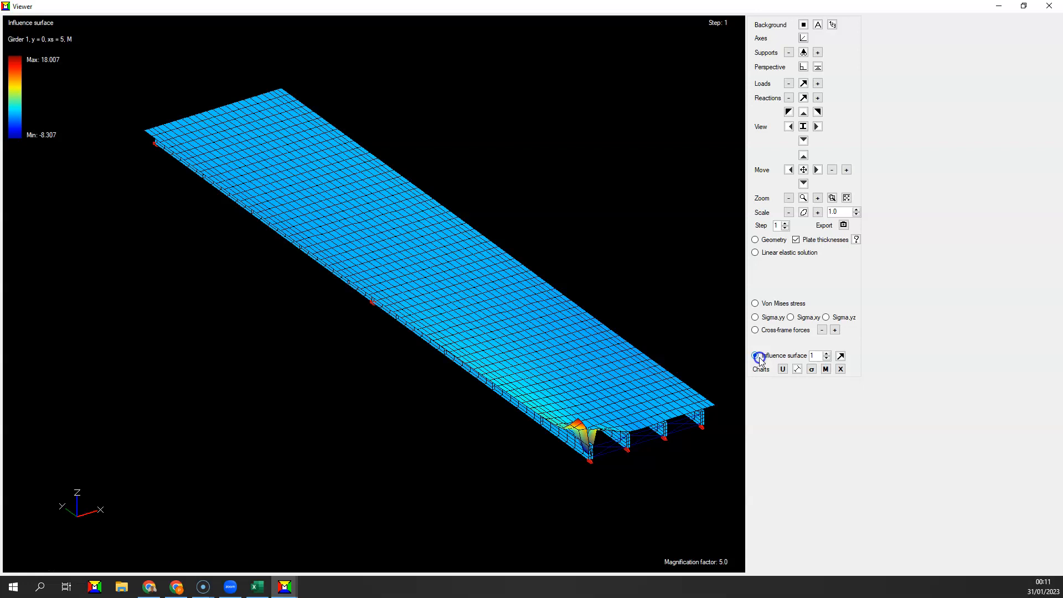
left_click(509, 287)
left_click(826, 353)
double_click(842, 213)
type("0")
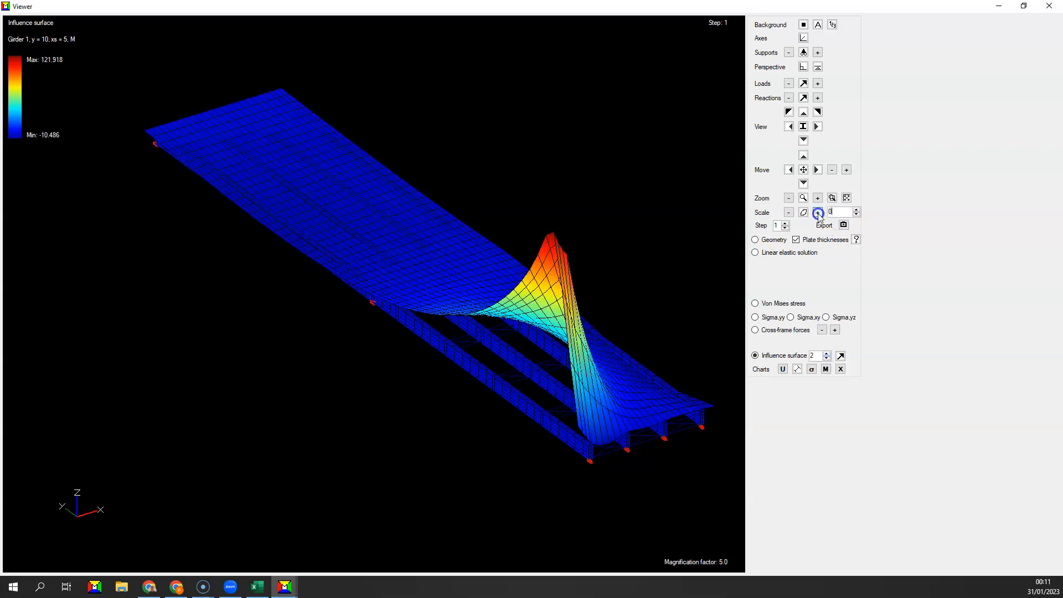
key("Return")
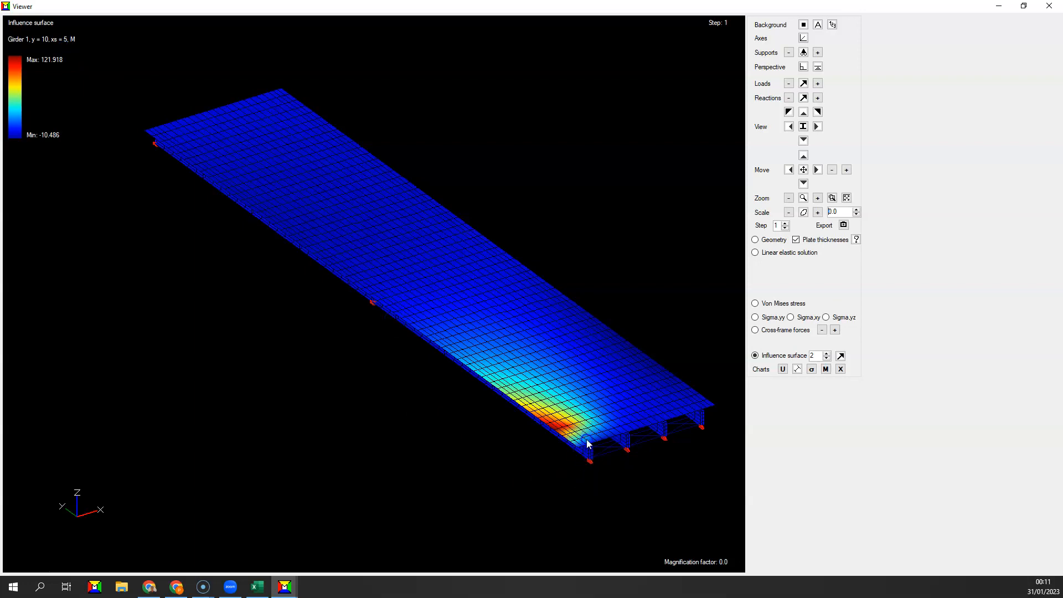
- Display the optimized vehicle load placement on moment influence surface 2 and review the girder 1 moment surfaces up to number 8
left_click(840, 356)
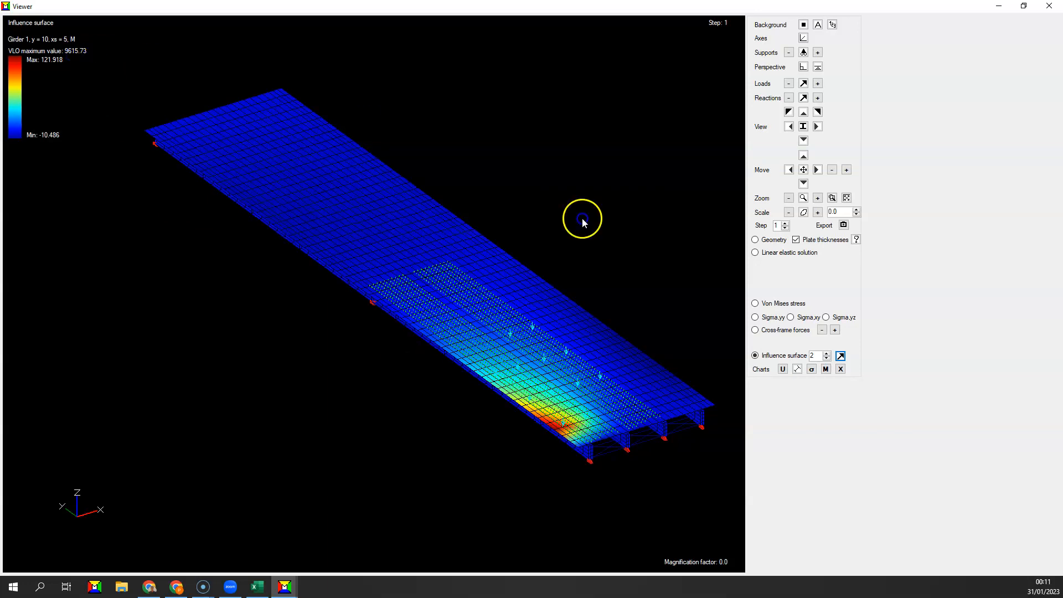
left_click(827, 353)
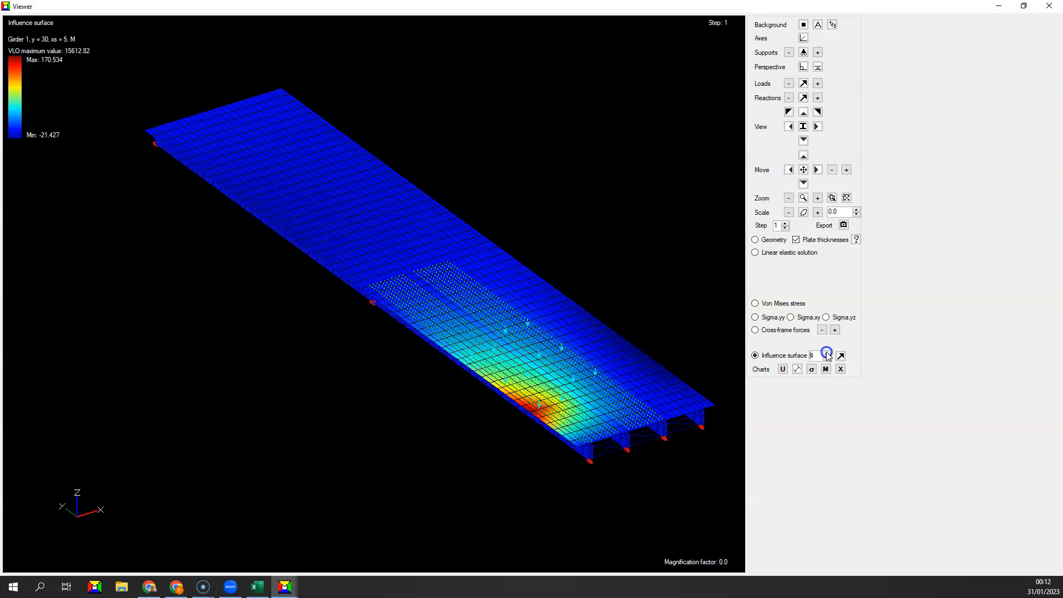
left_click(827, 353)
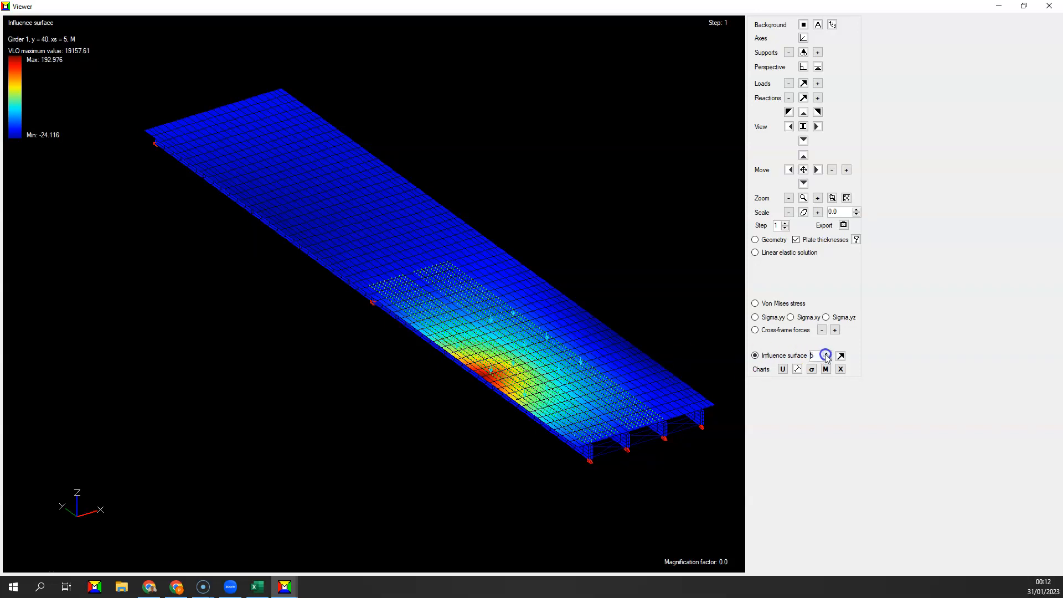
left_click(826, 353)
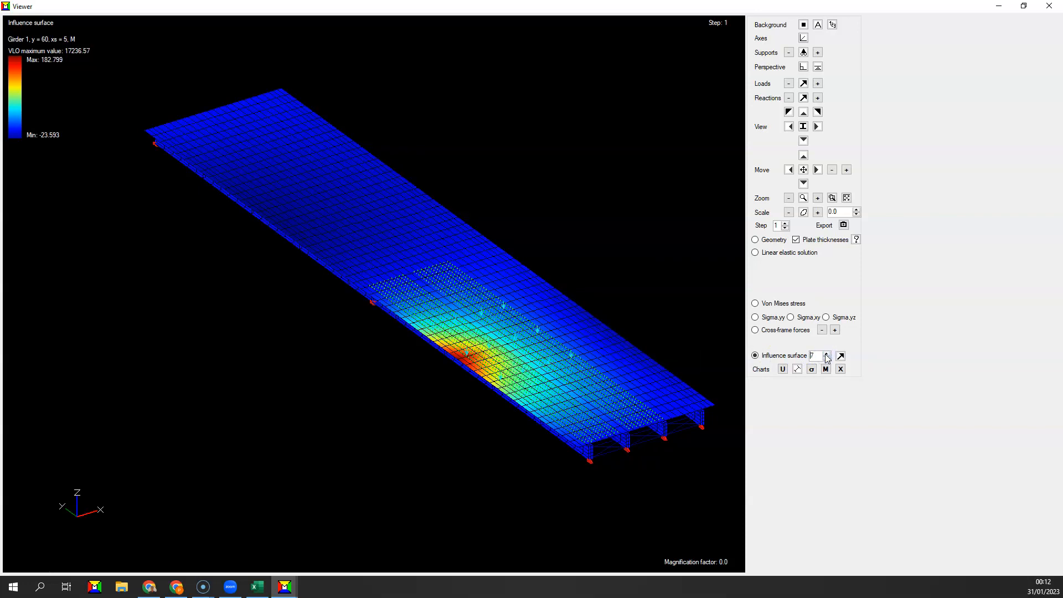
left_click(826, 355)
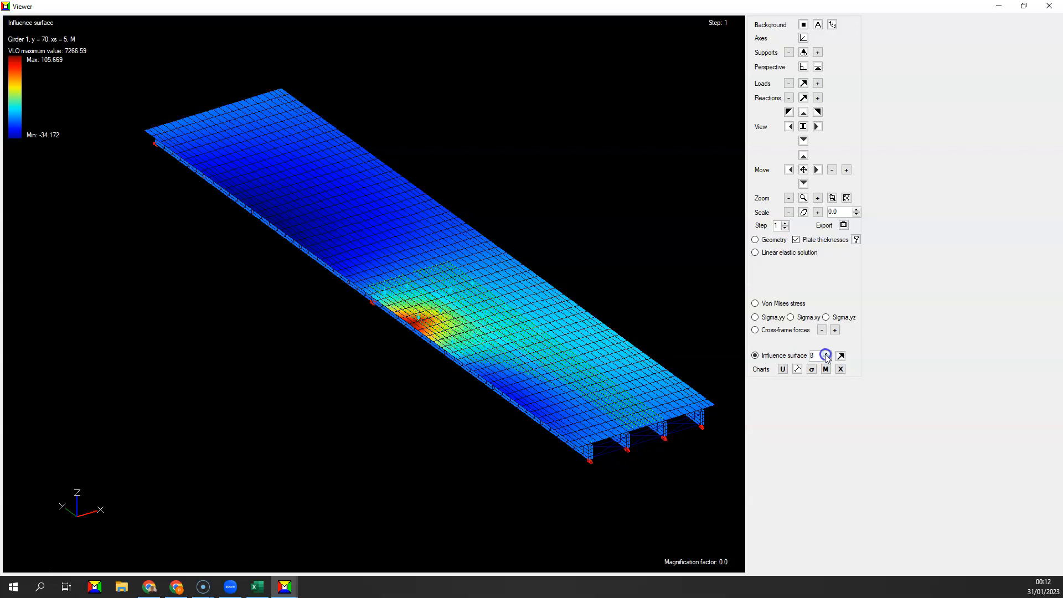
- Compare the maximum and minimum vehicle load placements on moment influence surface 9 near the interior support
left_click(840, 356)
left_click_drag(363, 298, 386, 292)
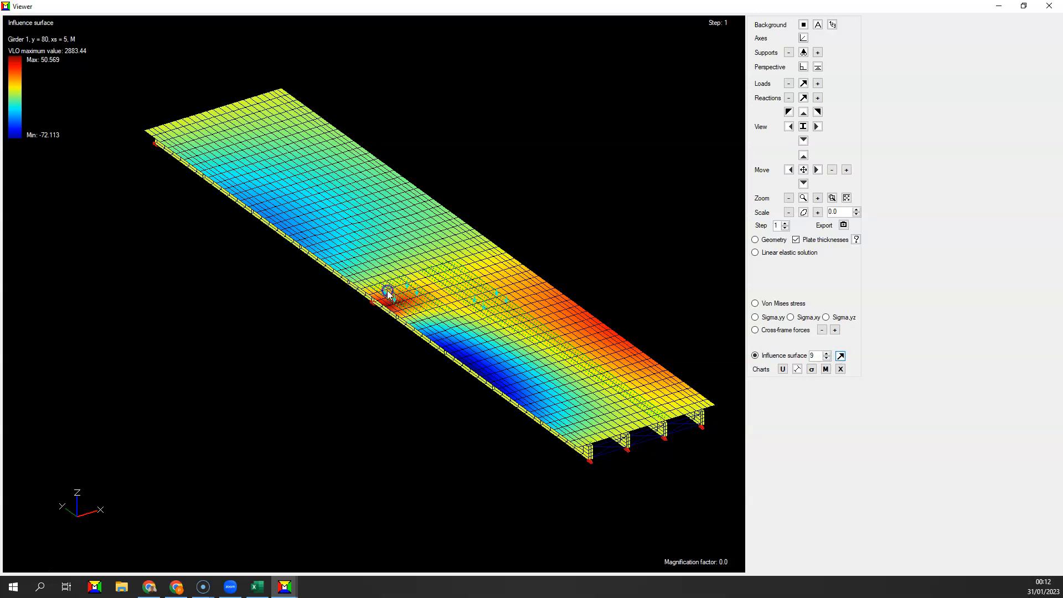
key("space")
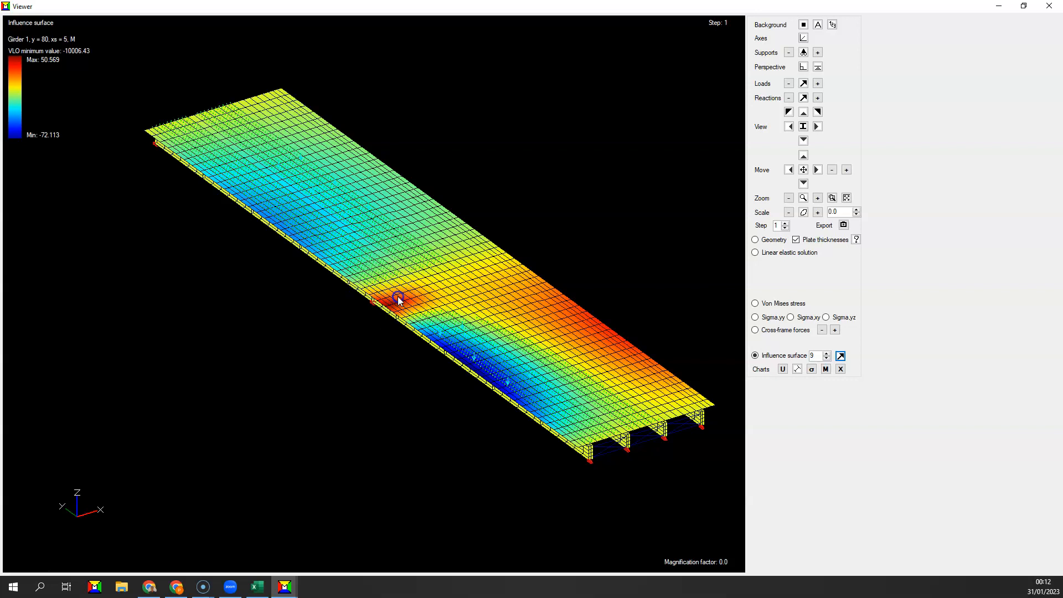
left_click(458, 344)
left_click(373, 273)
left_click(460, 345)
left_click(460, 344)
- Review the vehicle load placements on moment influence surfaces 10 to 12, including both the maximum and minimum cases for surface 12
left_click(826, 355)
left_click(827, 355)
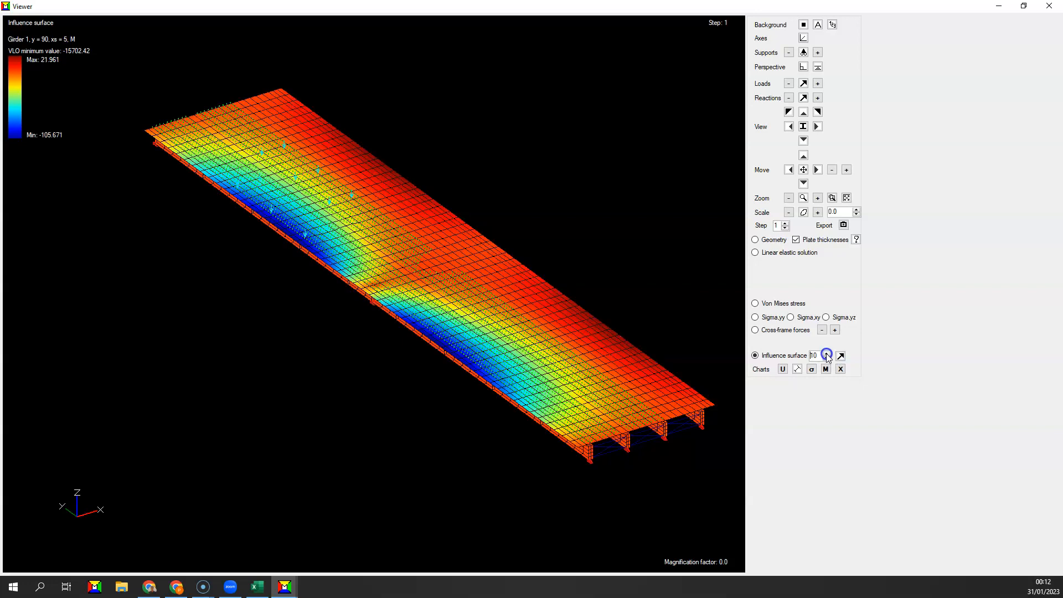
left_click(299, 207)
left_click(538, 298)
left_click(827, 353)
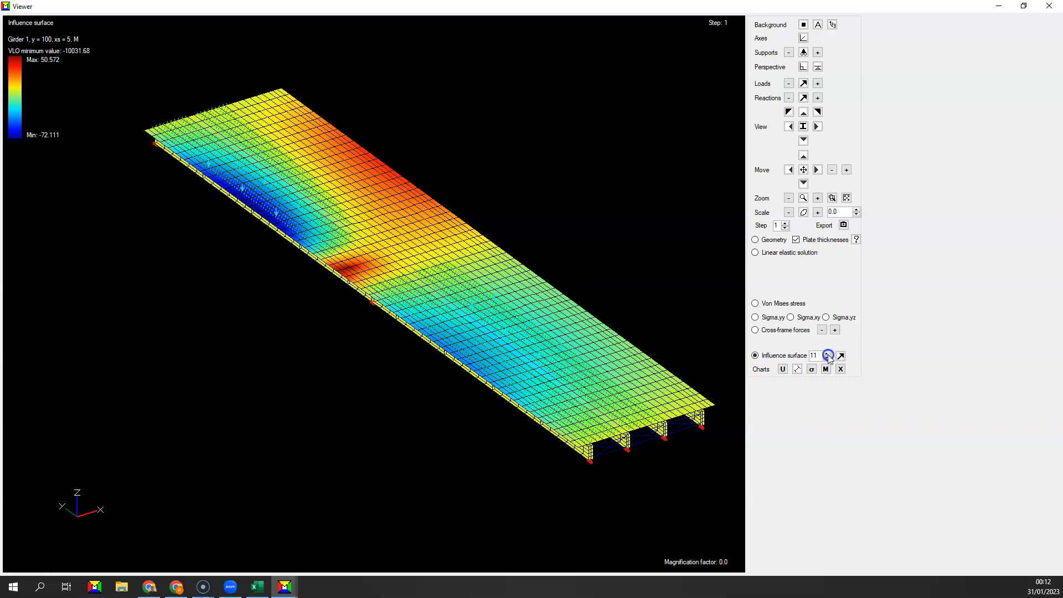
left_click(827, 354)
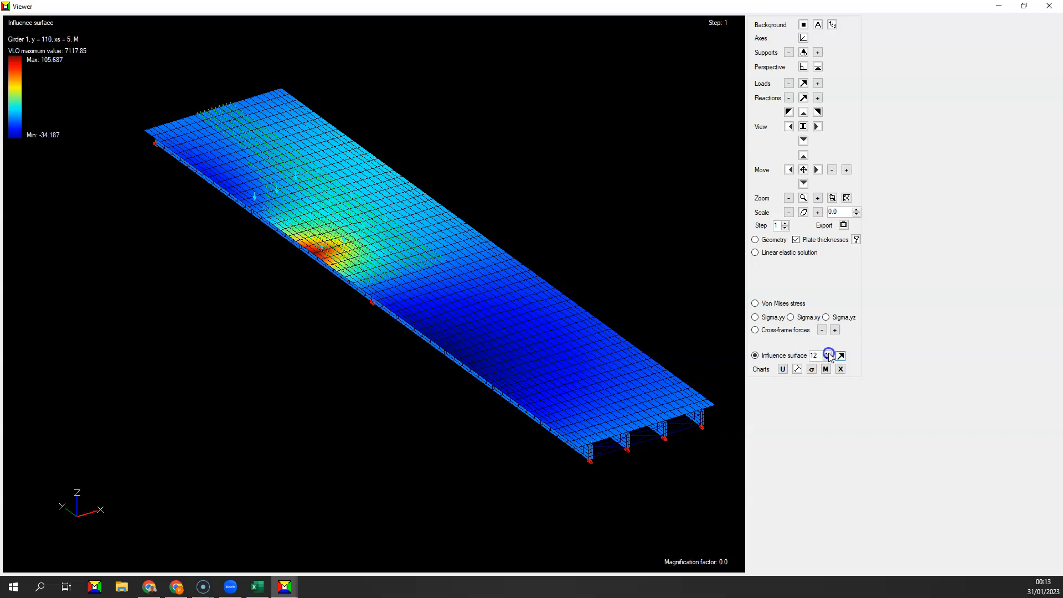
left_click(827, 354)
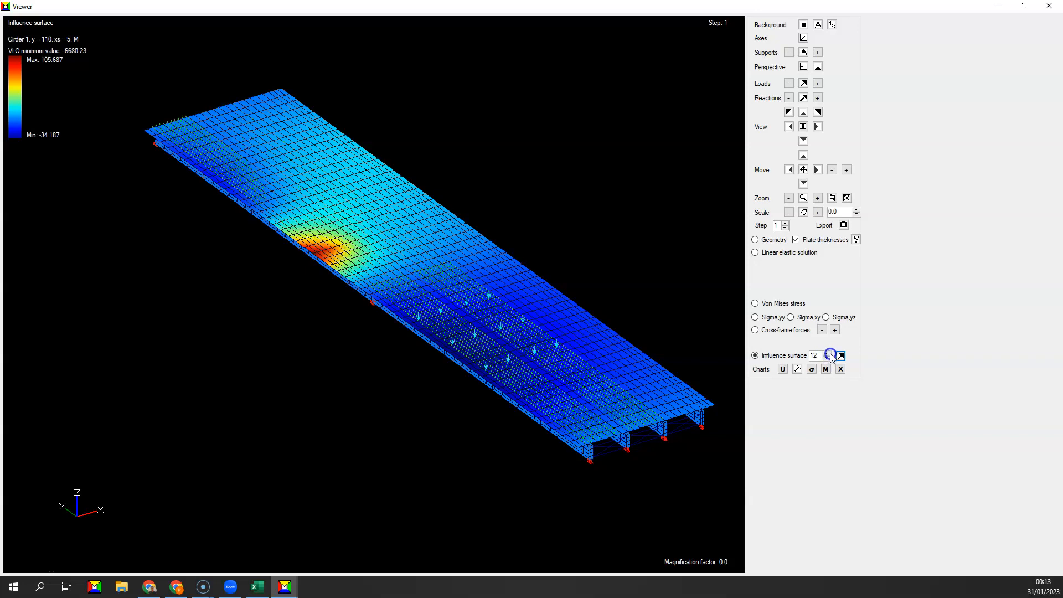
- Hide the load arrows and review the remaining girder 1 moment influence surfaces through number 19
left_click(803, 83)
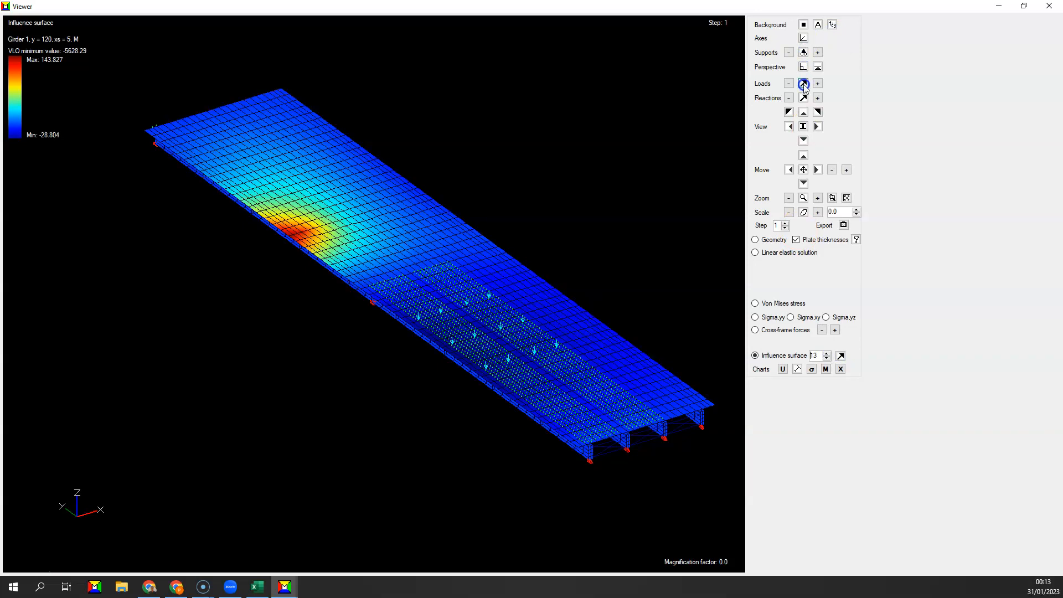
left_click(827, 354)
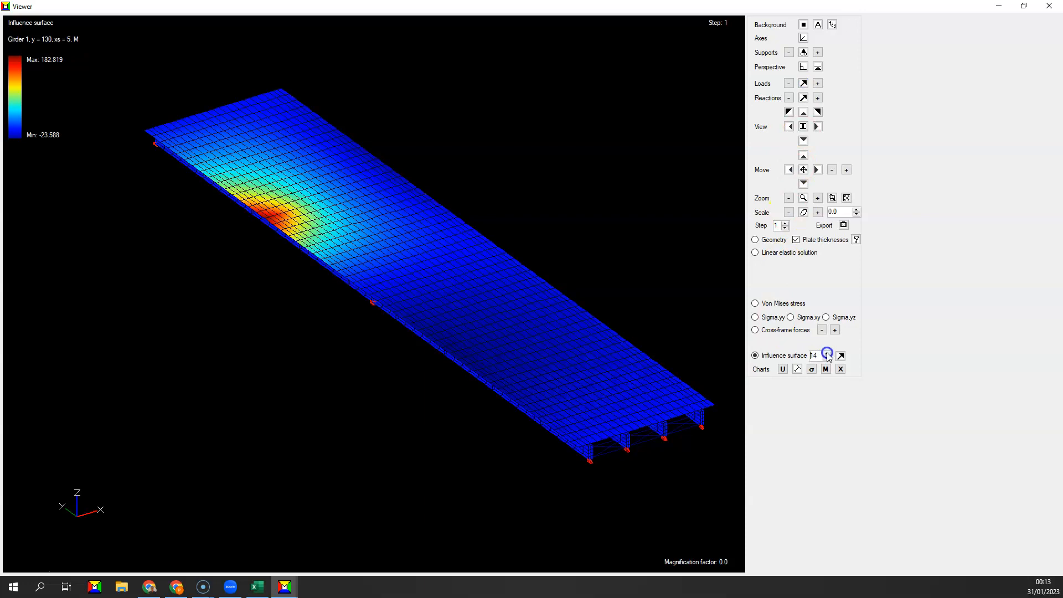
left_click(827, 353)
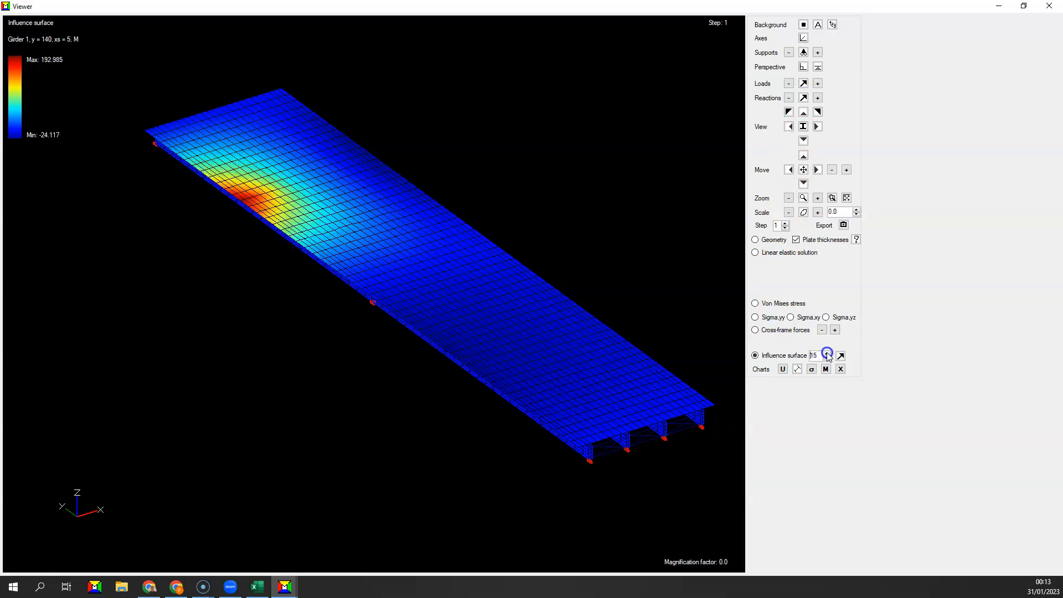
left_click(827, 353)
left_click(828, 354)
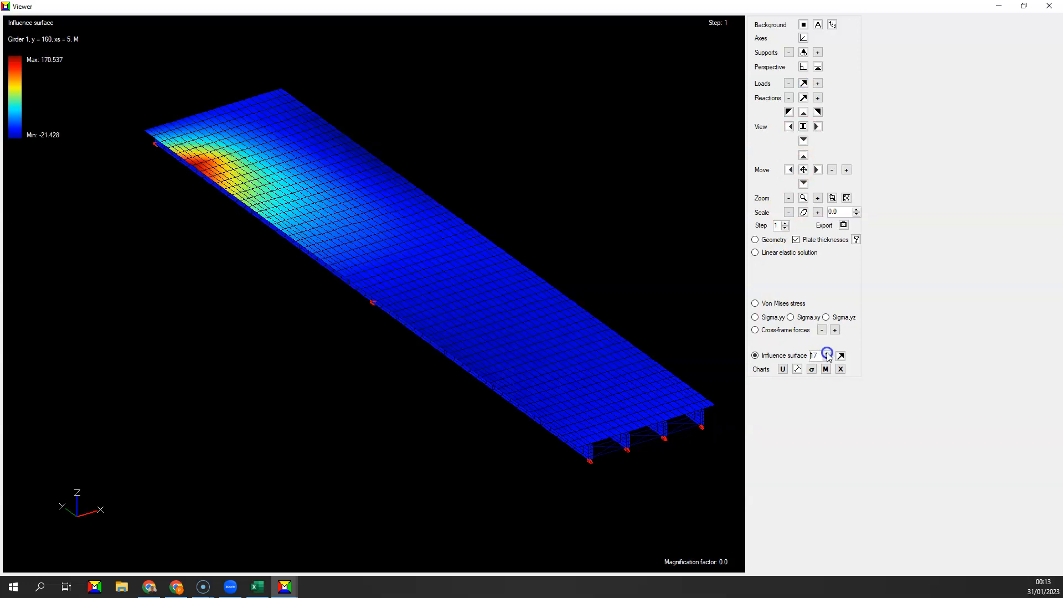
left_click(827, 353)
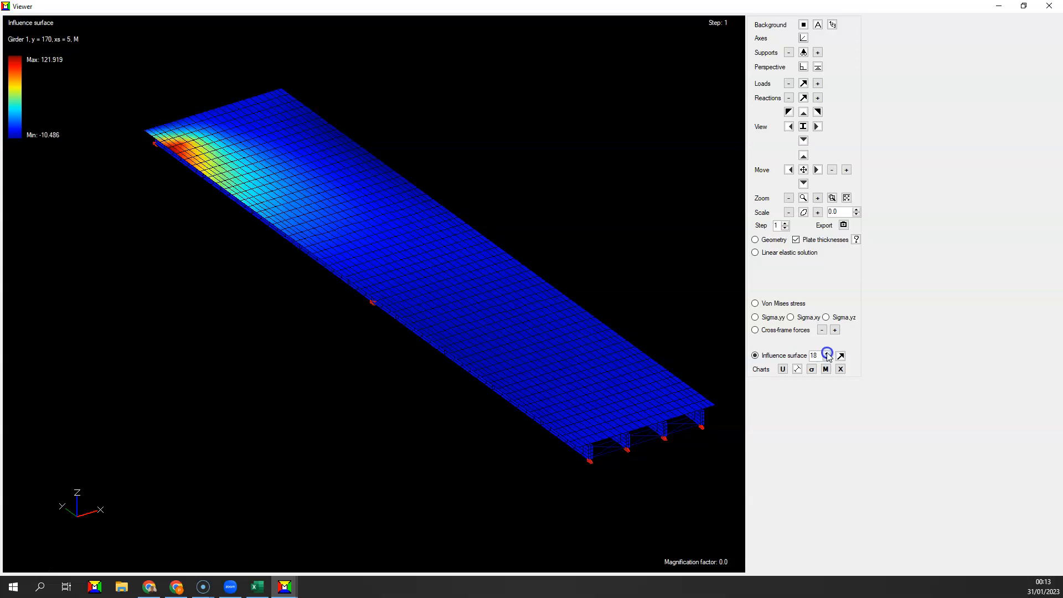
left_click(827, 354)
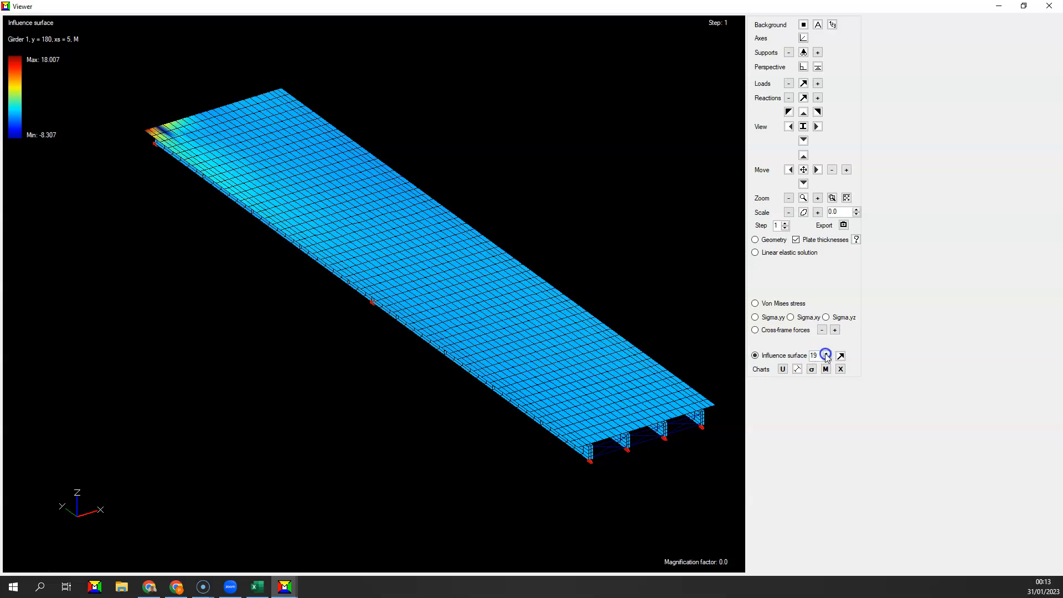
- Review girder 1's shear influence surfaces 20 to 22 with the maximum vehicle load placement displayed
left_click(827, 353)
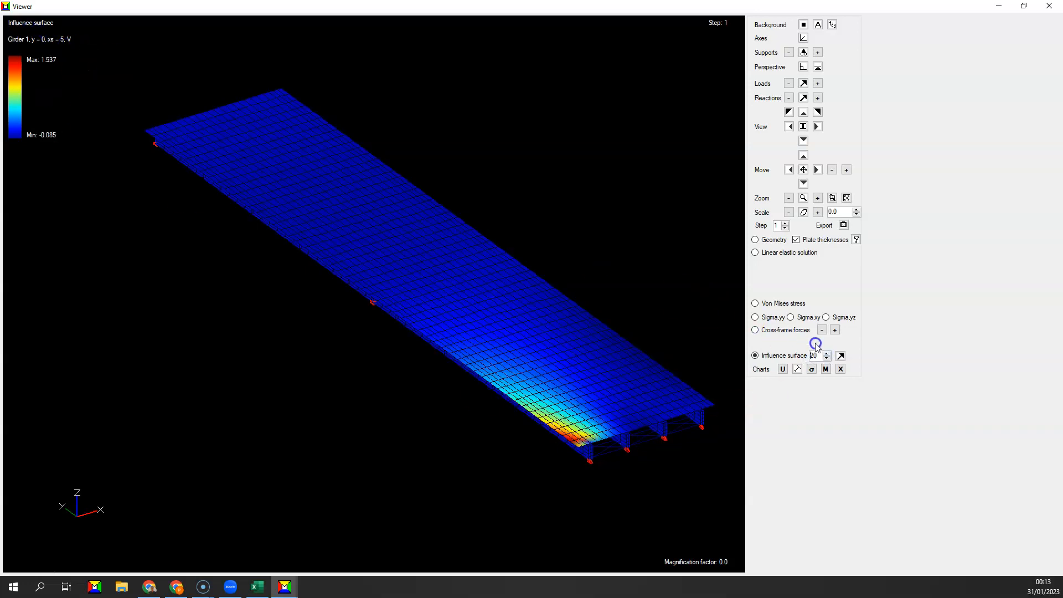
left_click(841, 356)
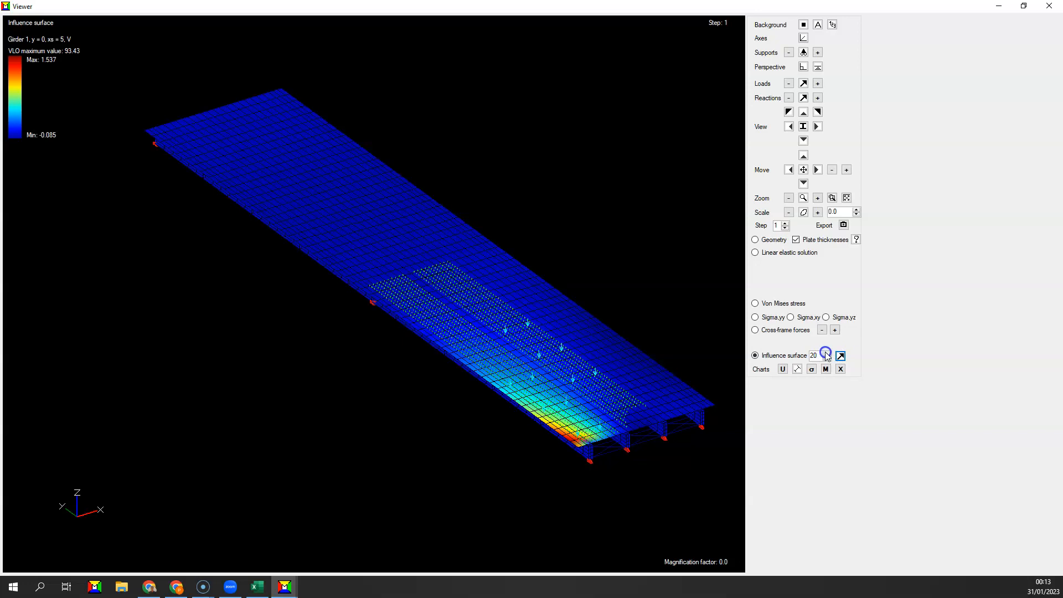
left_click(825, 352)
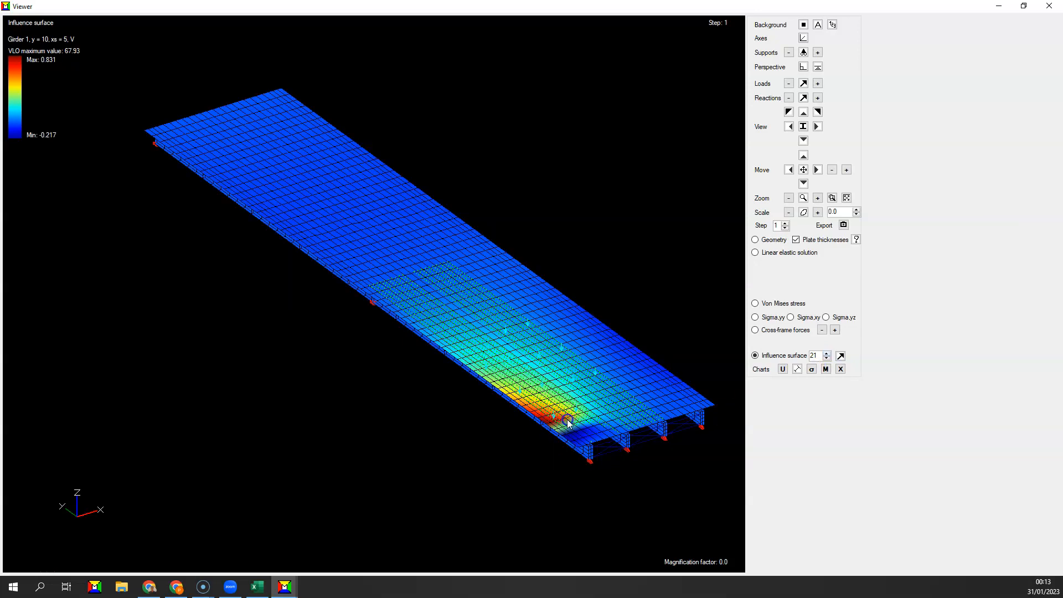
key("Up")
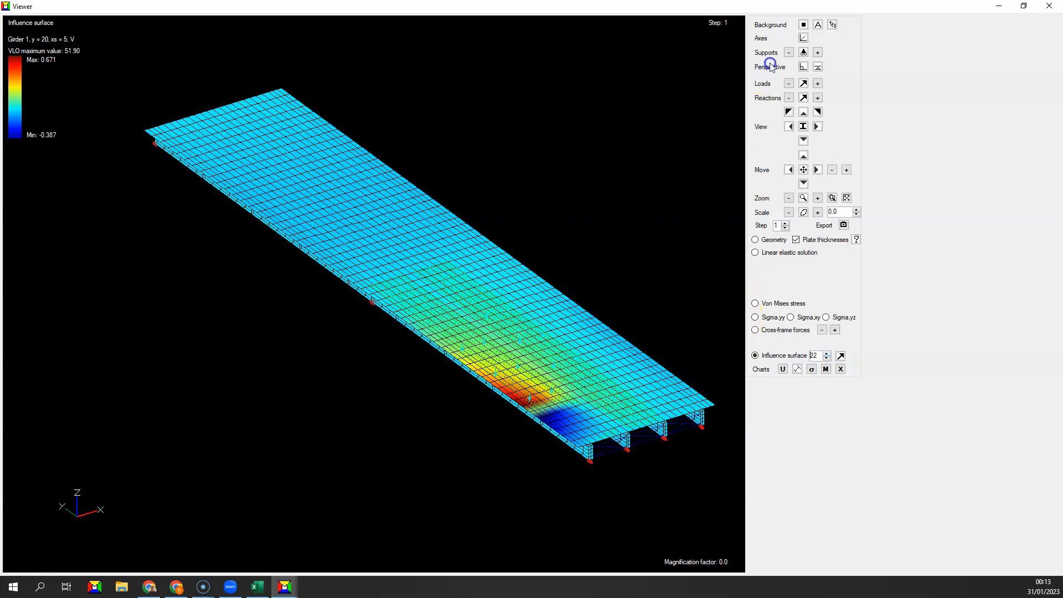
- Hide the load arrows and review the girder 1 shear influence surfaces from 22 through 32
left_click(795, 84)
left_click(814, 355)
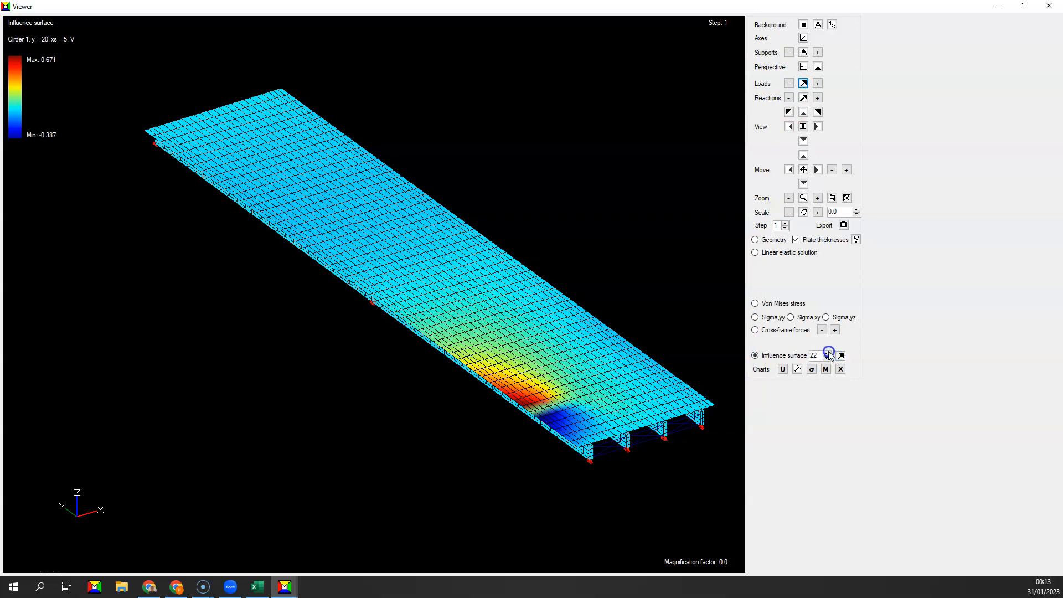
left_click(828, 353)
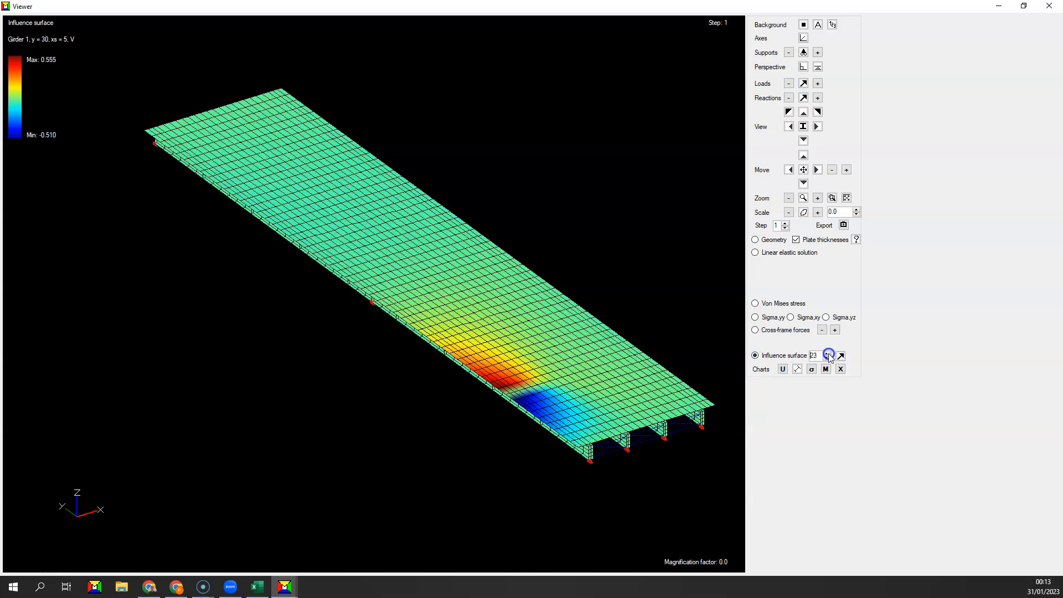
left_click(828, 353)
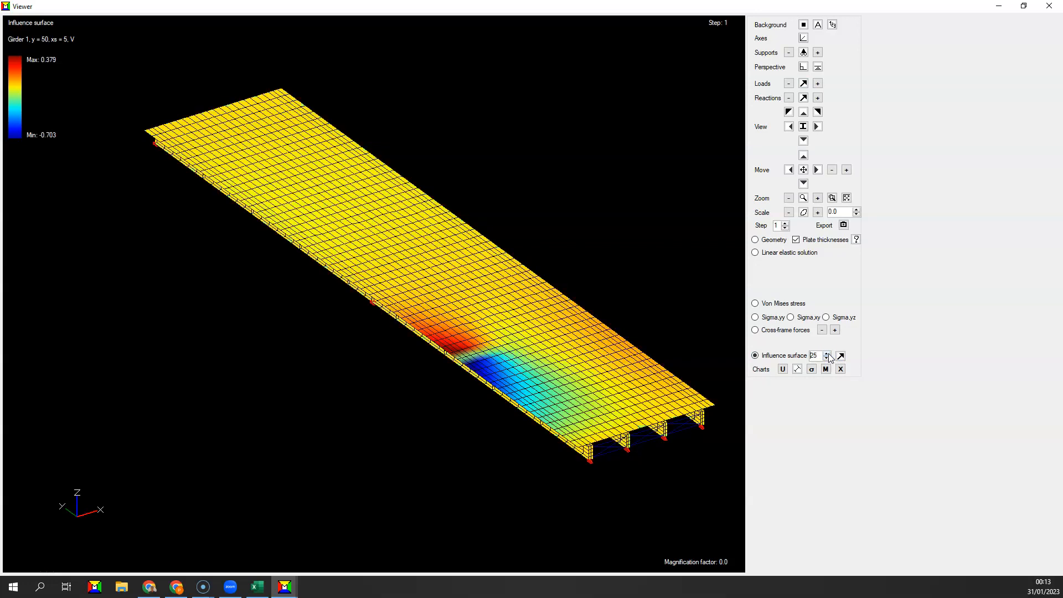
left_click(828, 353)
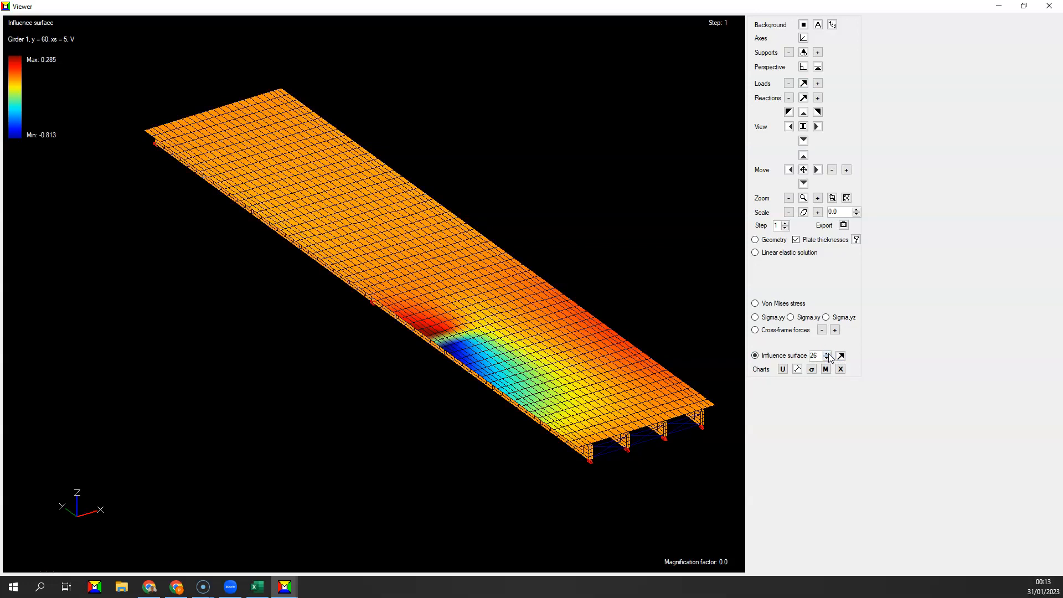
left_click(828, 353)
left_click(828, 353)
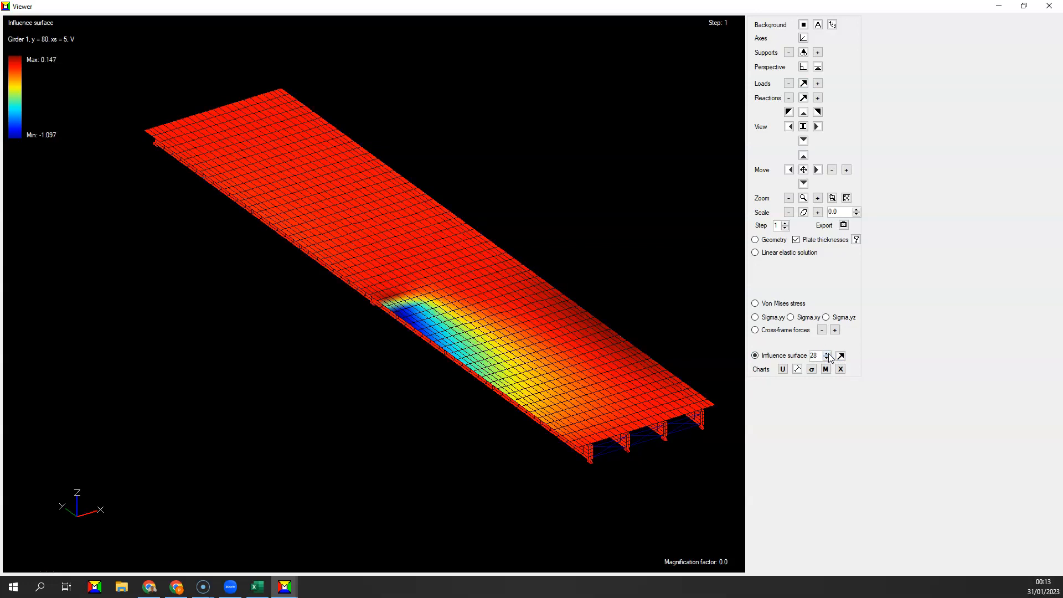
left_click(827, 354)
left_click(827, 353)
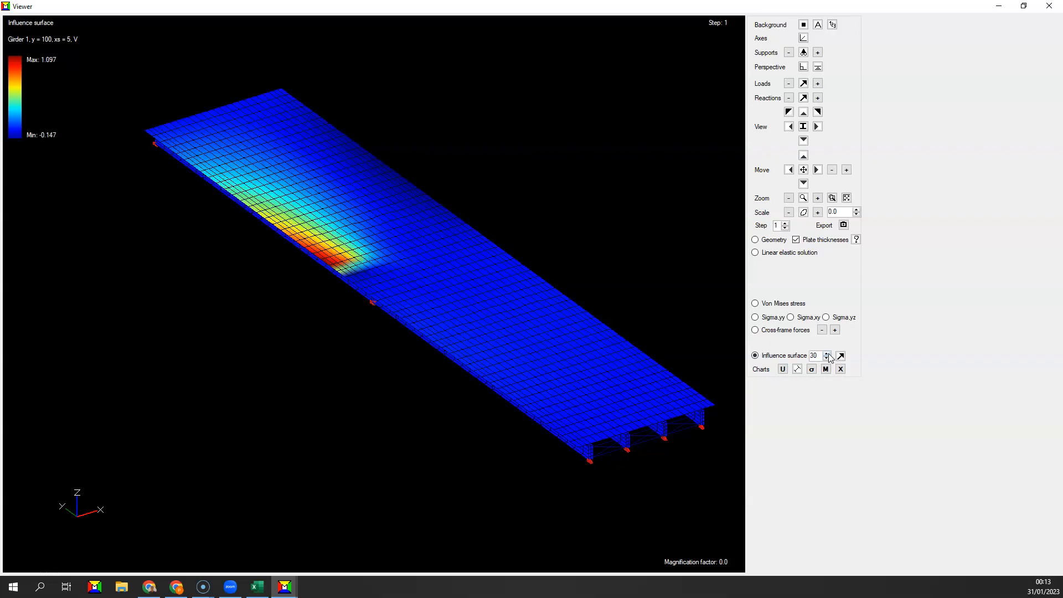
left_click(828, 353)
left_click(828, 354)
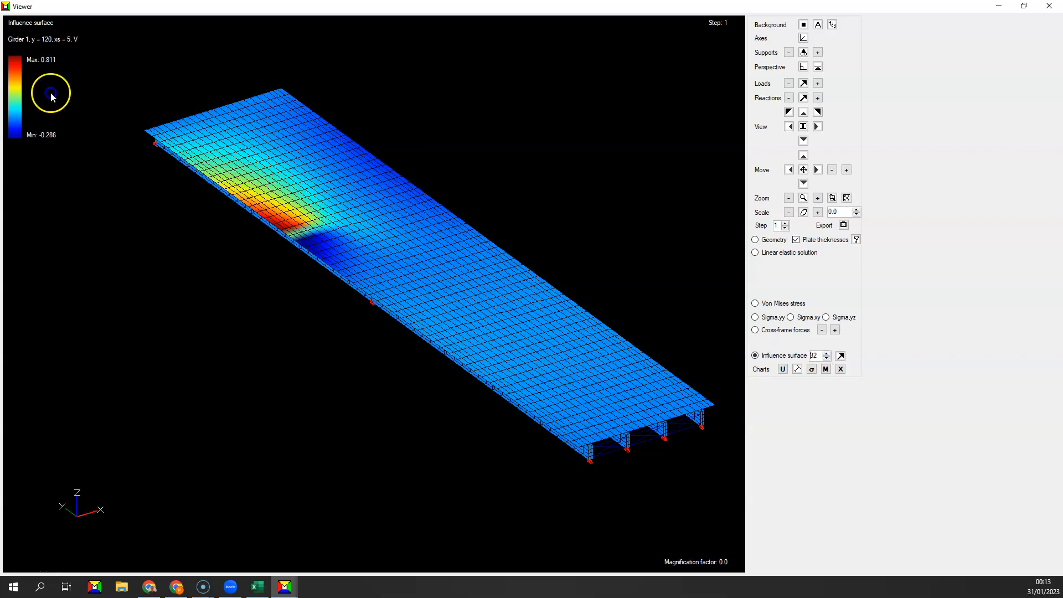
- Examine the maximum vehicle load placement on shear influence surfaces 32 and 35, hiding the loads between the two
left_click(841, 357)
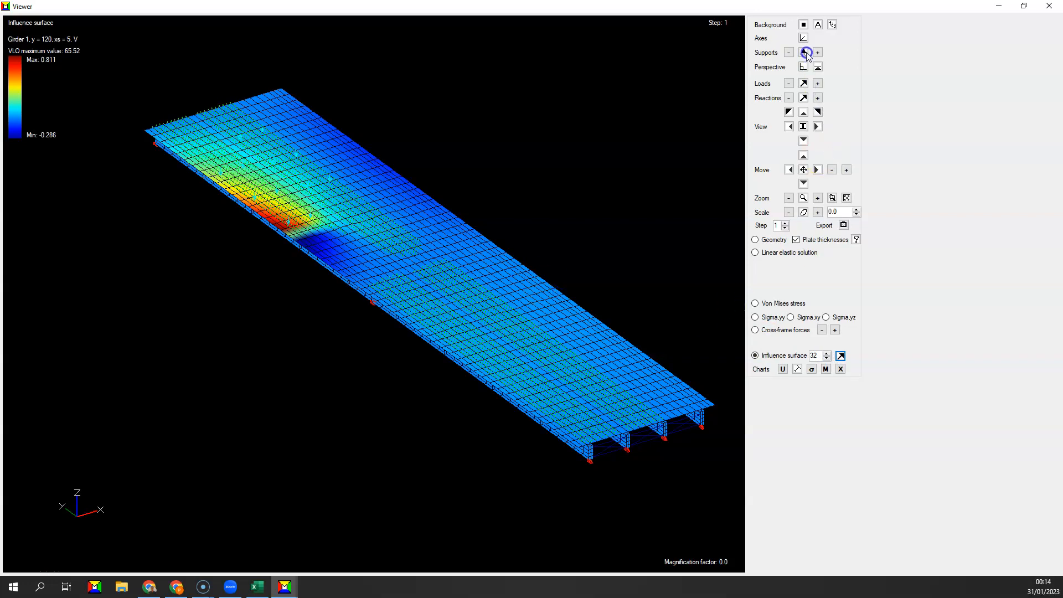
left_click(804, 84)
left_click(827, 353)
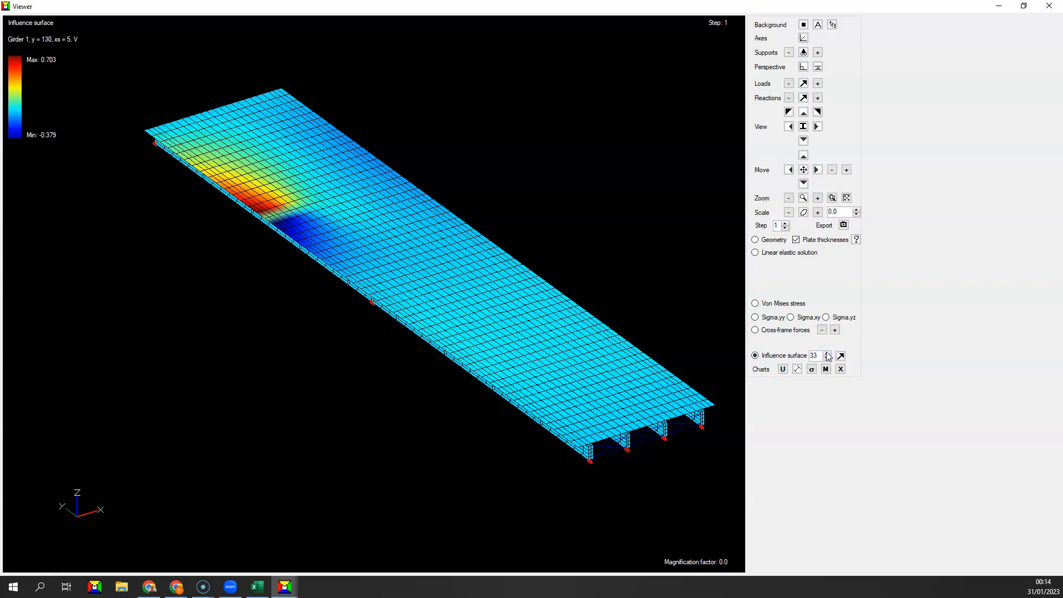
left_click(827, 353)
left_click(826, 353)
left_click(841, 355)
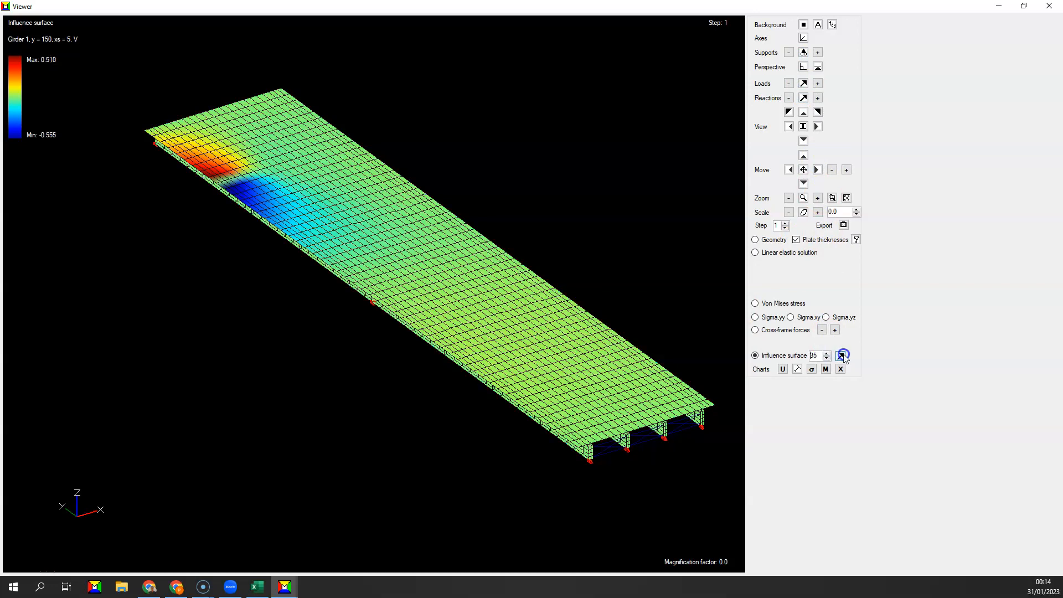
left_click(227, 184)
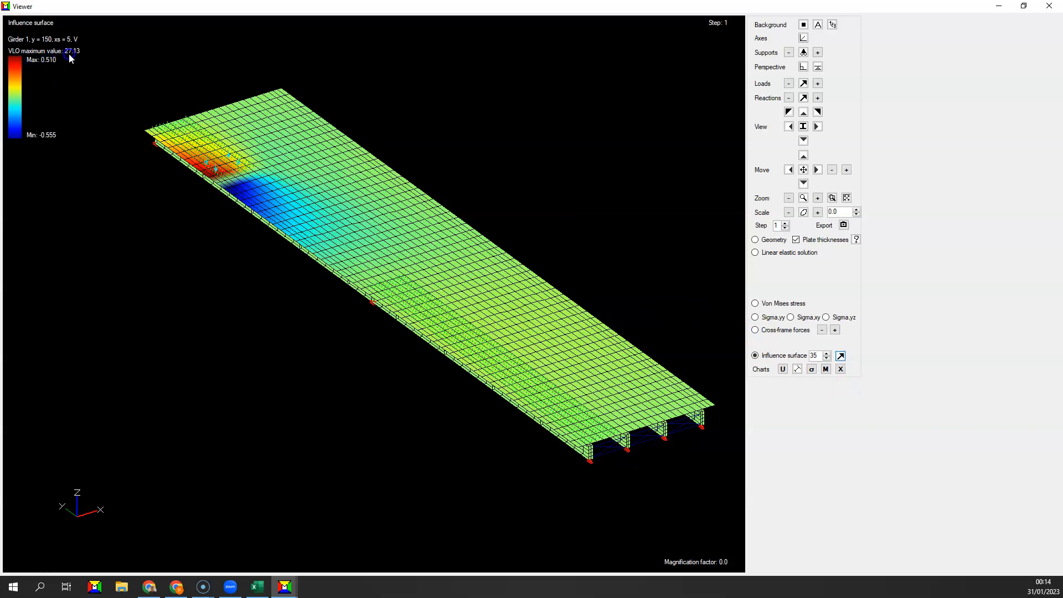
- Show the minimum vehicle load placement on girder 1's shear influence surface 35 and advance to surface 38
key("space")
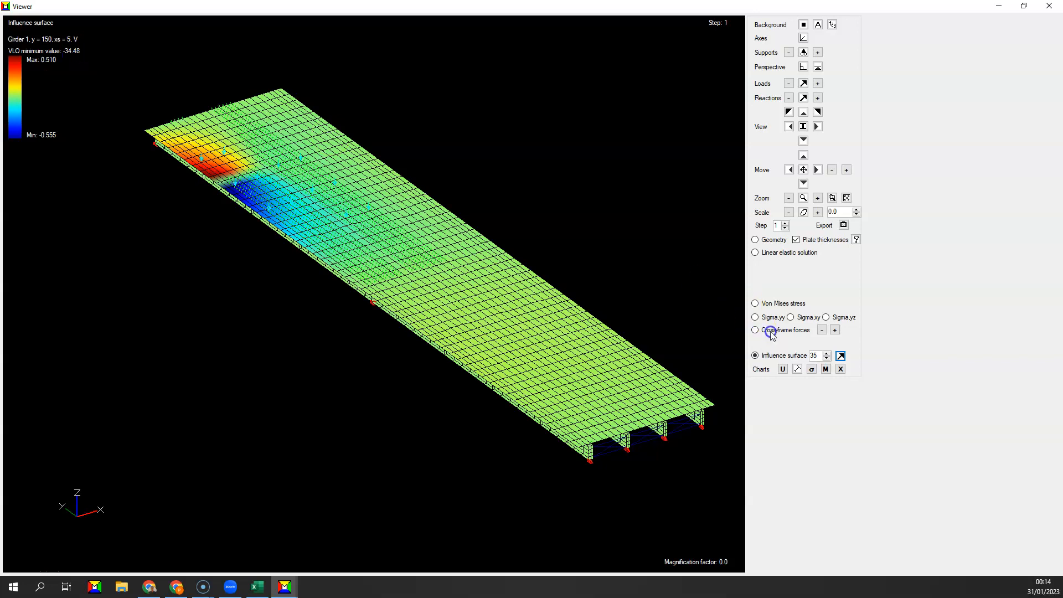
left_click(826, 354)
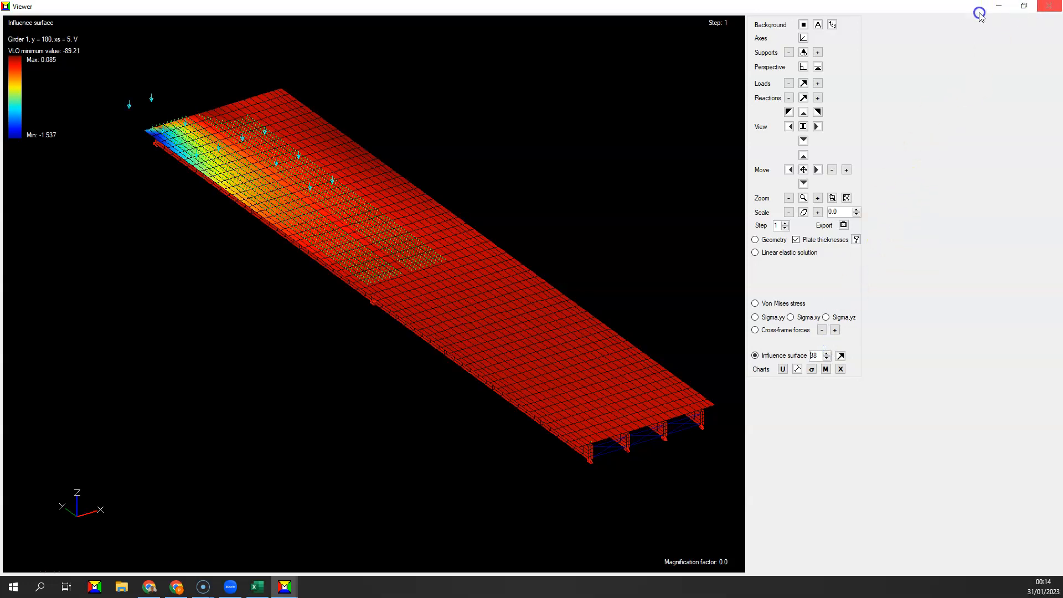
- Return to the main mBrace3D window and display the live load analysis moment envelopes for girder 1 in a maximized chart
mouse_move(290, 591)
left_click(237, 550)
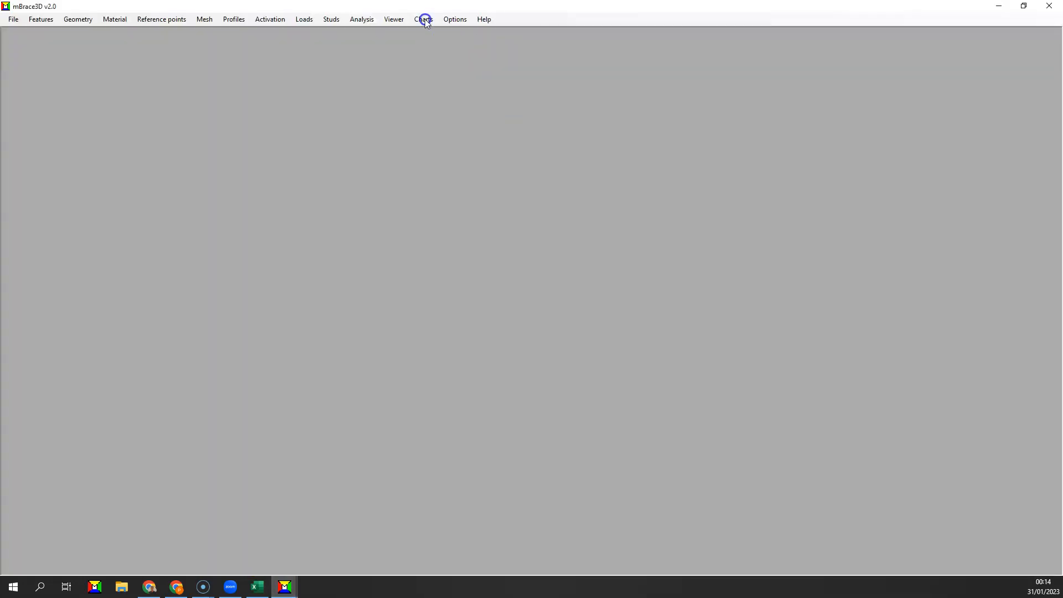
left_click(424, 20)
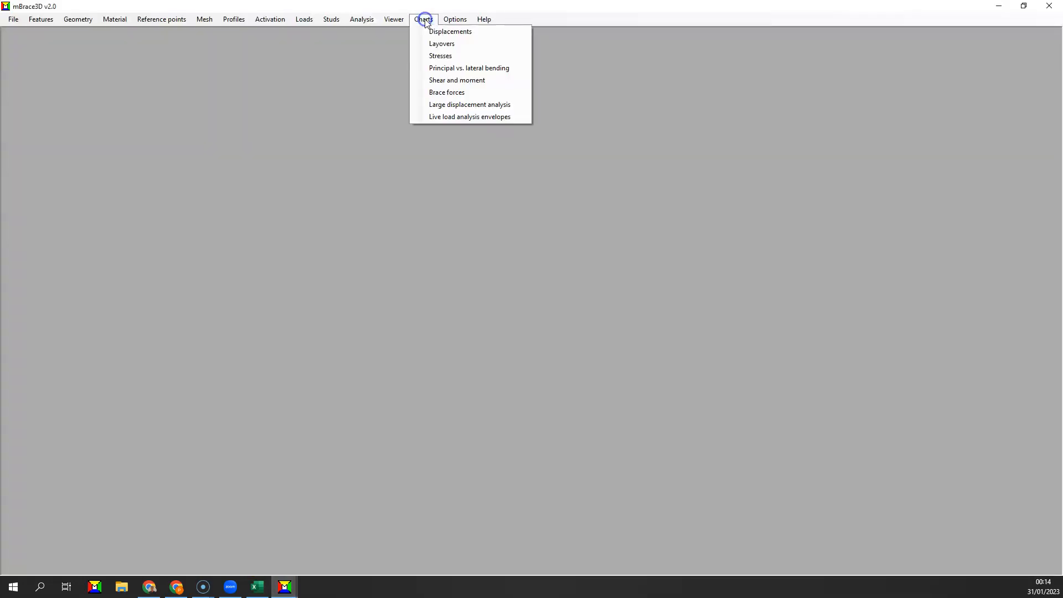
left_click(440, 116)
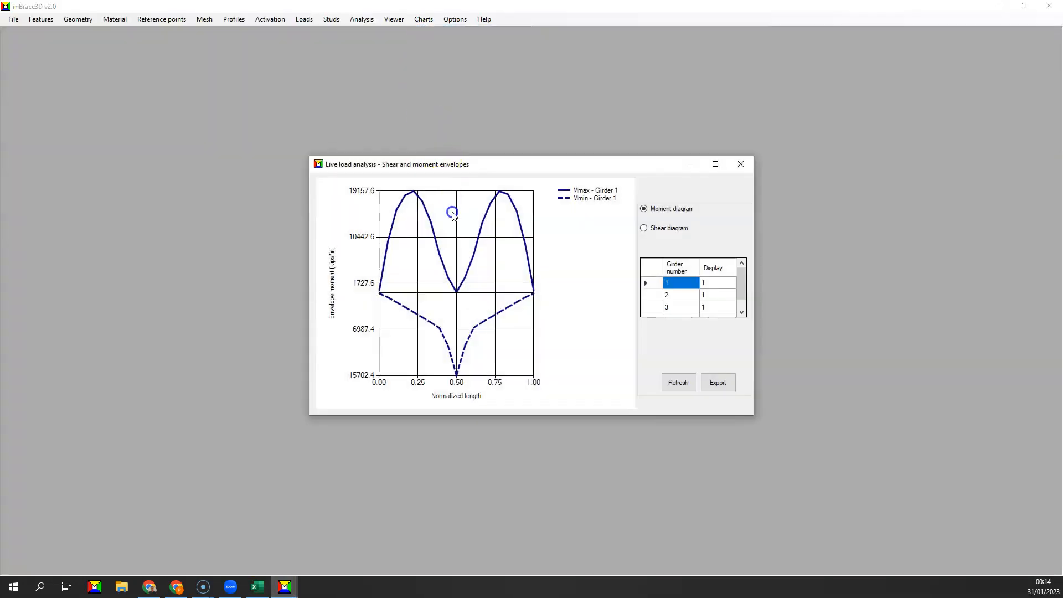
left_click(715, 165)
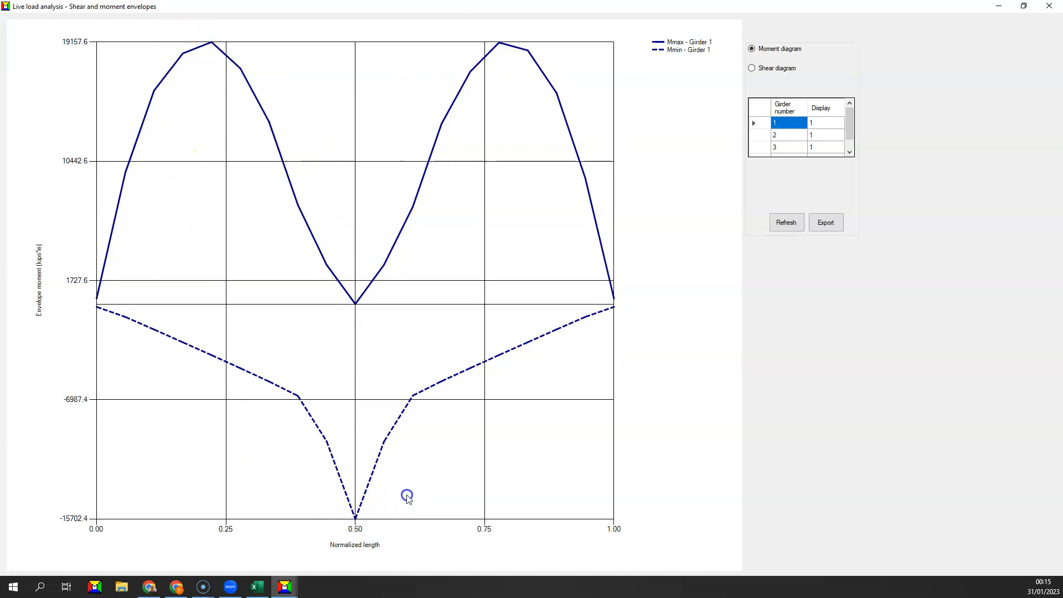
- Switch the live load envelope chart to the shear diagram and refresh it to examine girder 1's shear envelopes
left_click(771, 70)
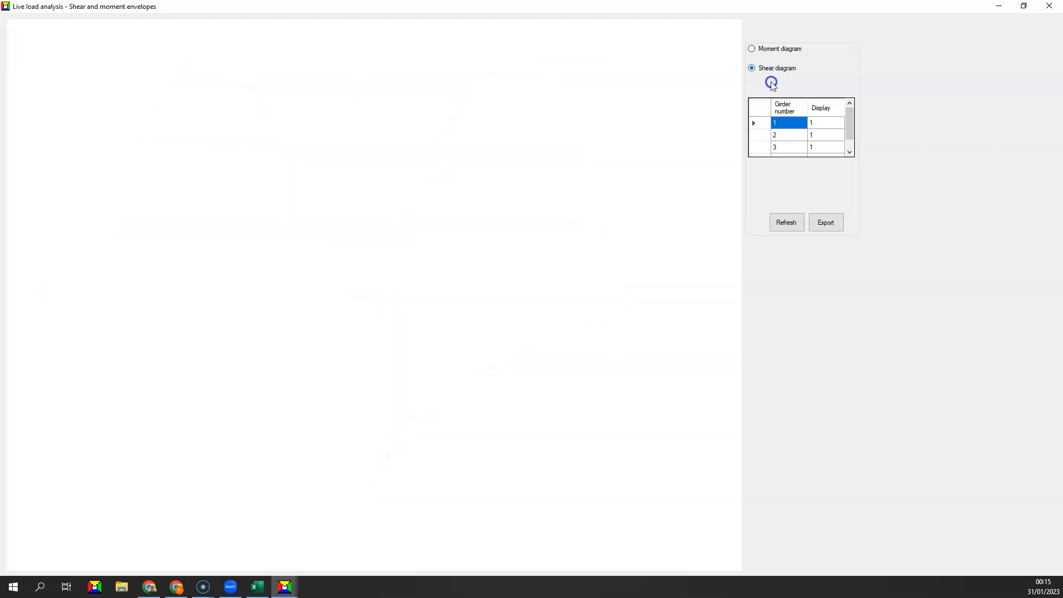
left_click(782, 220)
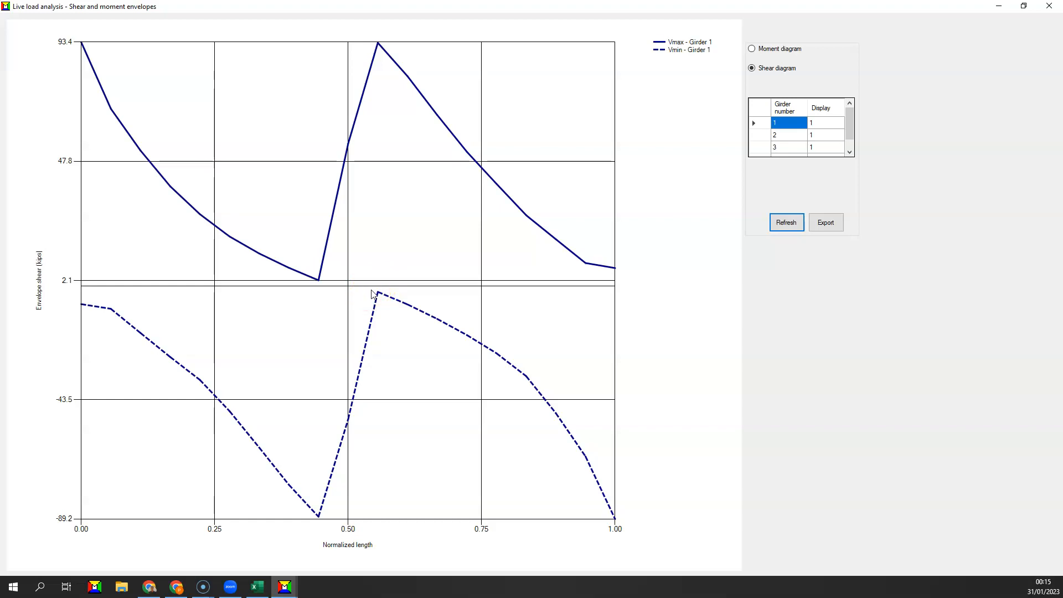
left_click(25, 570)
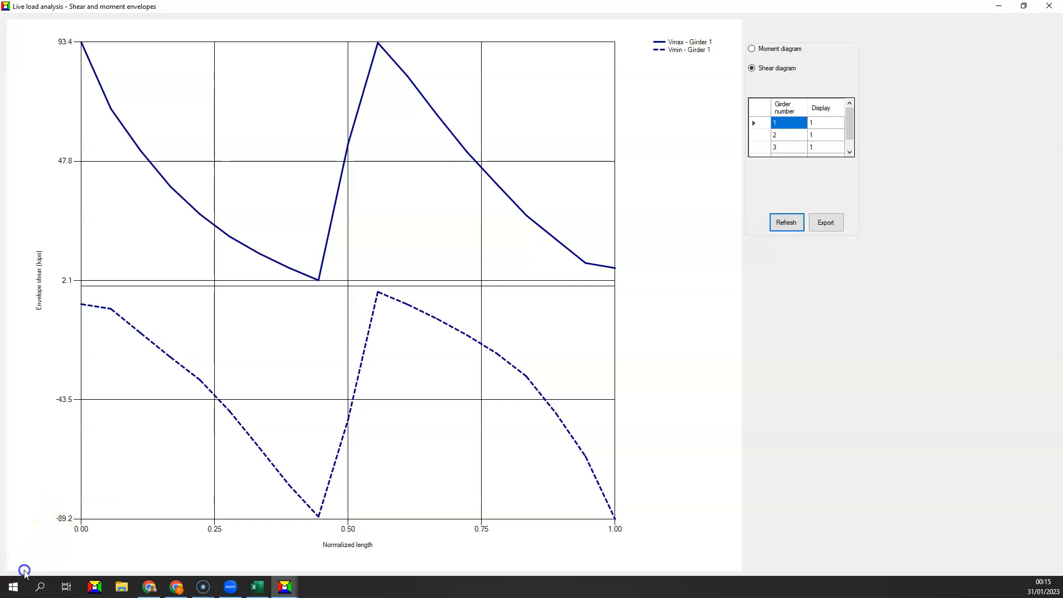